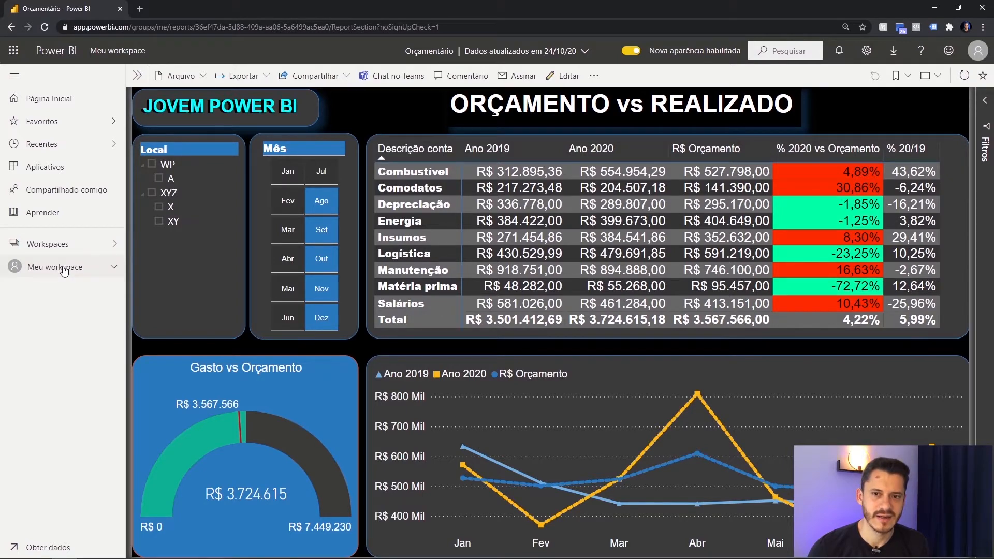
# Go to Meu workspace to see its reports and datasets, including Orçamentário.
pyautogui.click(64, 269)
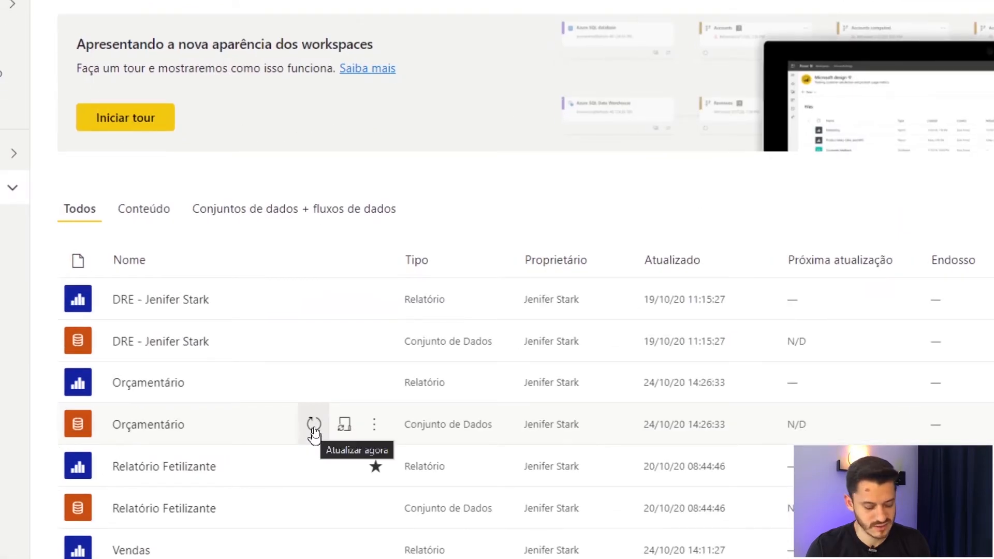
# Refresh the Orçamentário dataset now; it fails with a gateway configuration error.
pyautogui.hotkey('ctrl', '2')
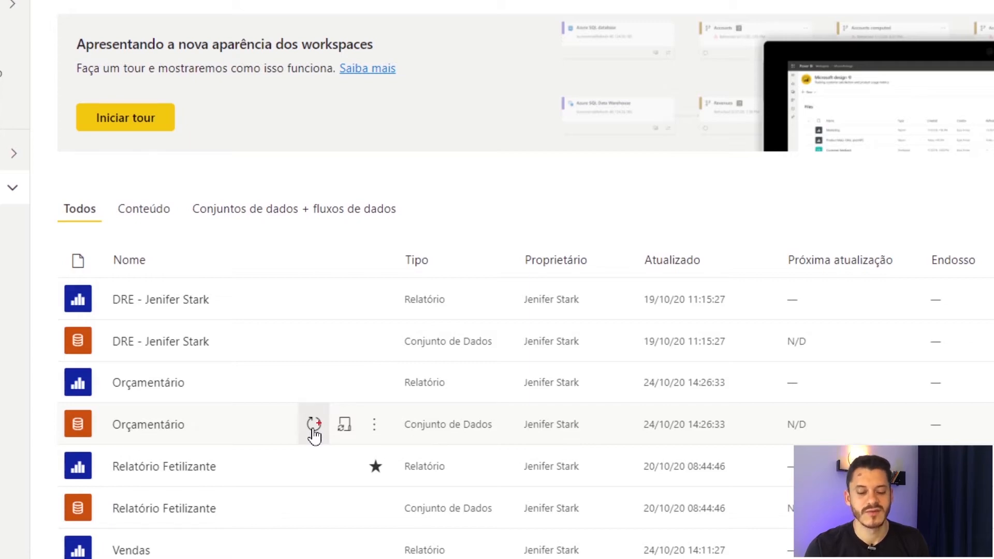
pyautogui.press('Escape')
pyautogui.hotkey('ctrl', '4')
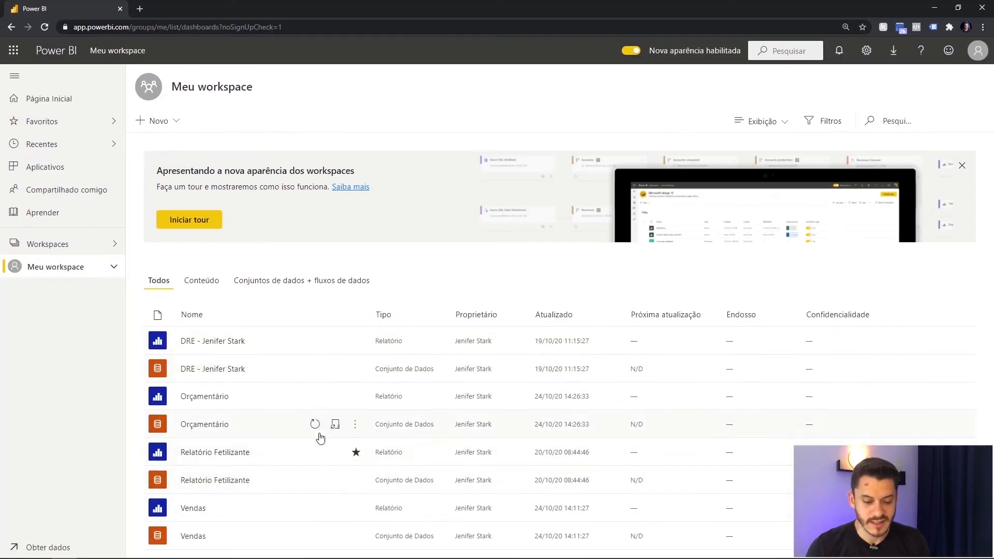
pyautogui.click(314, 425)
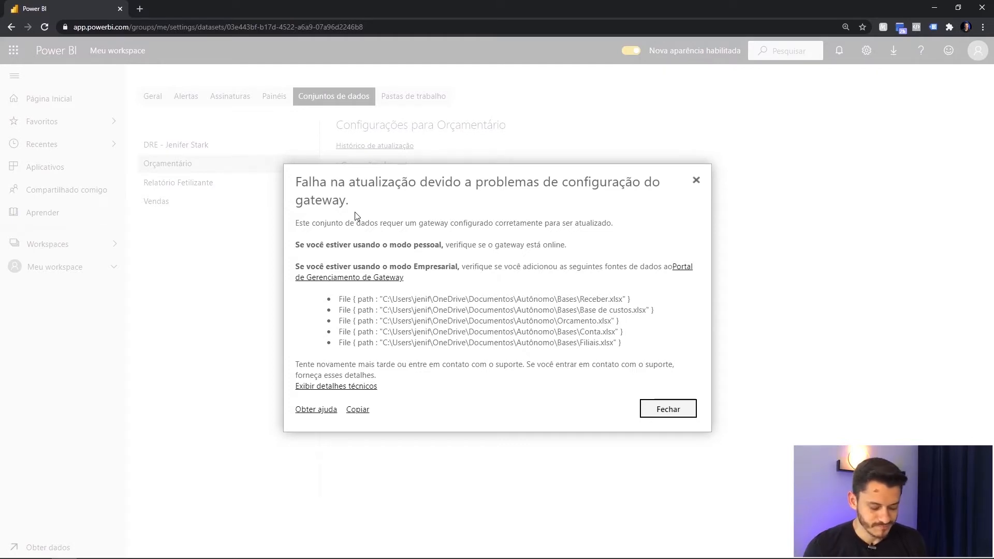
pyautogui.hotkey('ctrl', 't')
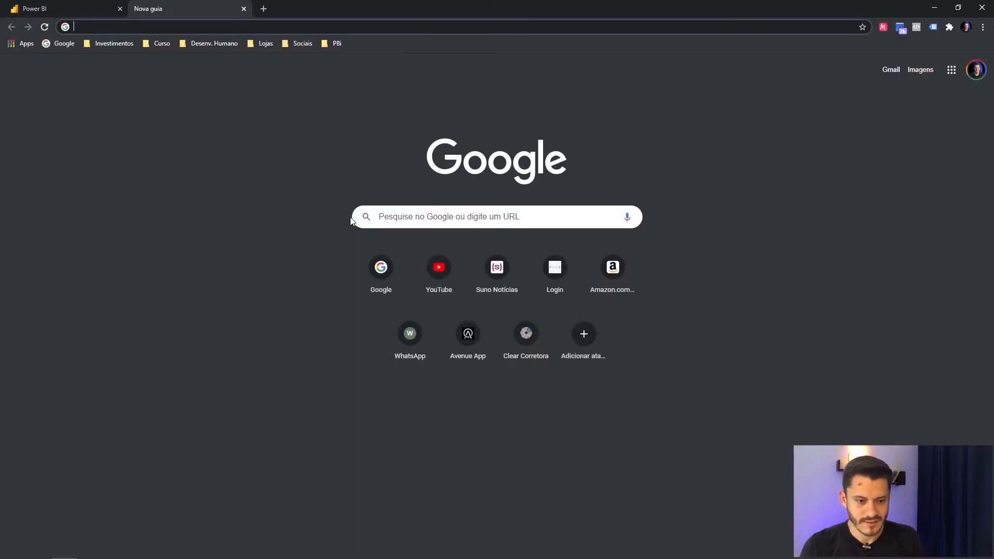
# Close the stray blank tab and dismiss the 'Falha na atualização' gateway error.
pyautogui.click(244, 9)
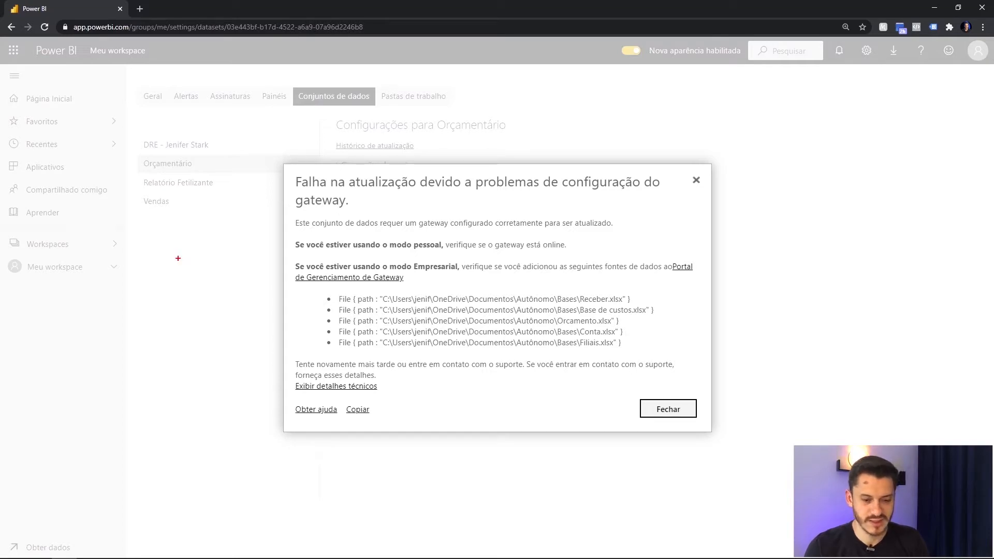
pyautogui.moveTo(178, 254)
pyautogui.mouseDown()
pyautogui.moveTo(216, 295)
pyautogui.moveTo(280, 332)
pyautogui.mouseUp()
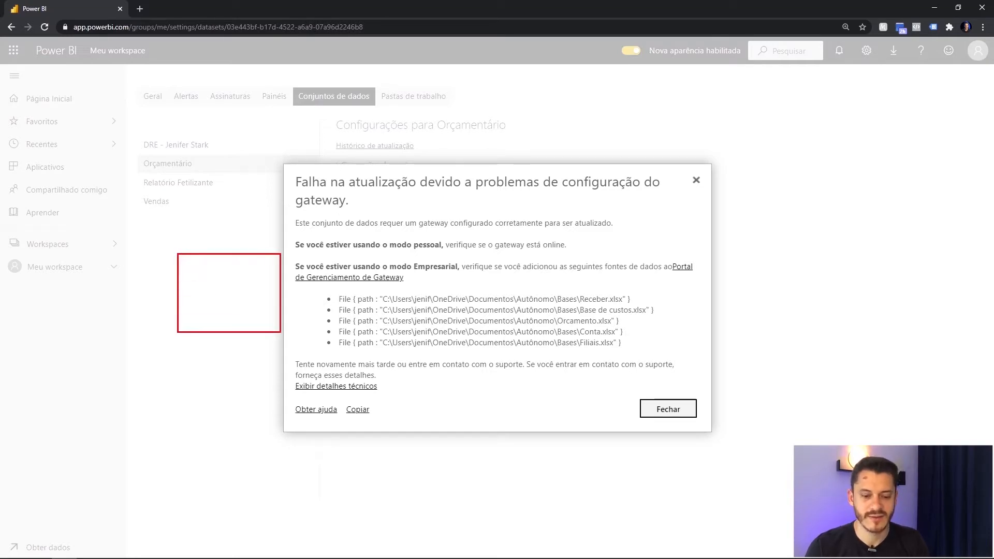
pyautogui.moveTo(458, 242); pyautogui.dragTo(538, 350)
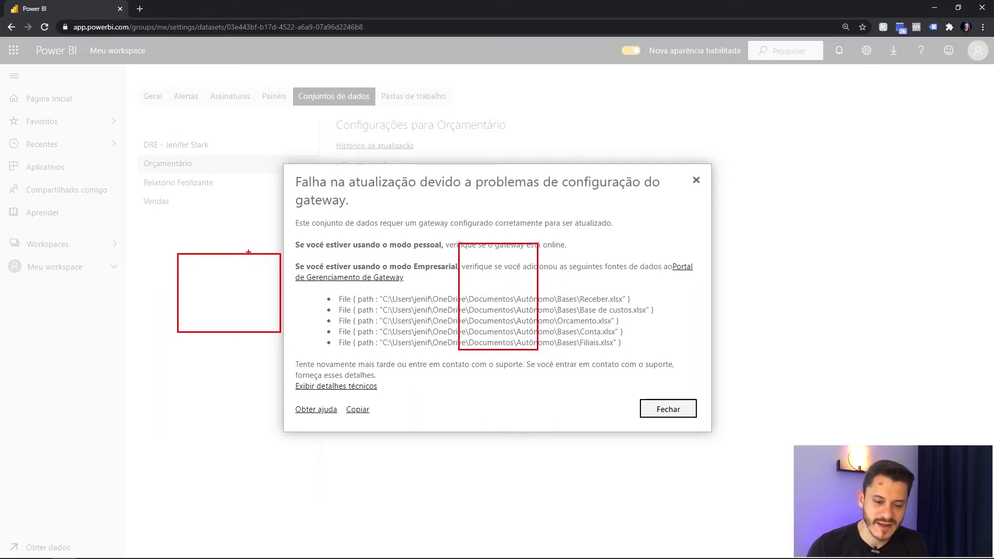
pyautogui.moveTo(247, 249)
pyautogui.mouseDown()
pyautogui.moveTo(275, 222)
pyautogui.moveTo(371, 207)
pyautogui.moveTo(474, 219)
pyautogui.moveTo(490, 244)
pyautogui.moveTo(495, 230)
pyautogui.mouseUp()
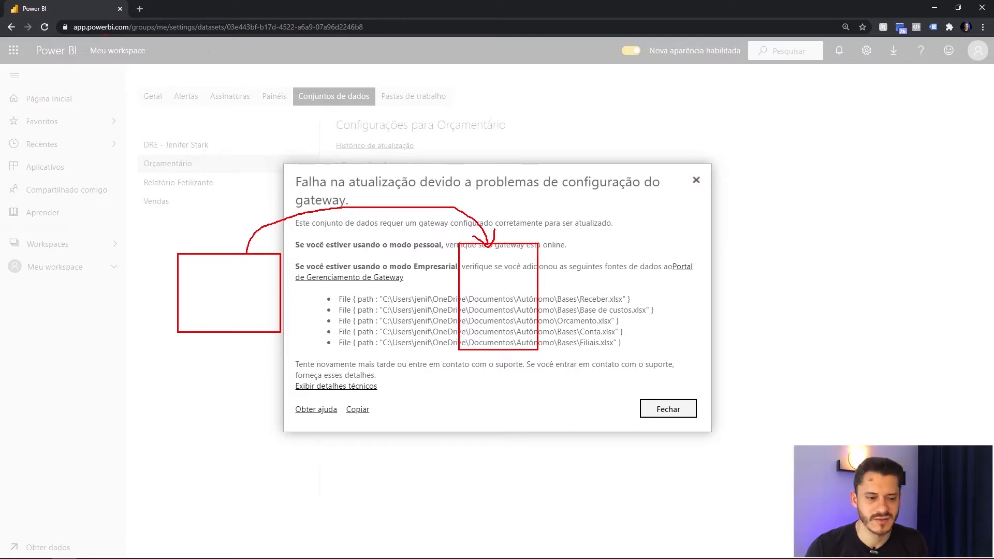
pyautogui.moveTo(56, 17)
pyautogui.mouseDown()
pyautogui.moveTo(259, 44)
pyautogui.moveTo(373, 37)
pyautogui.mouseUp()
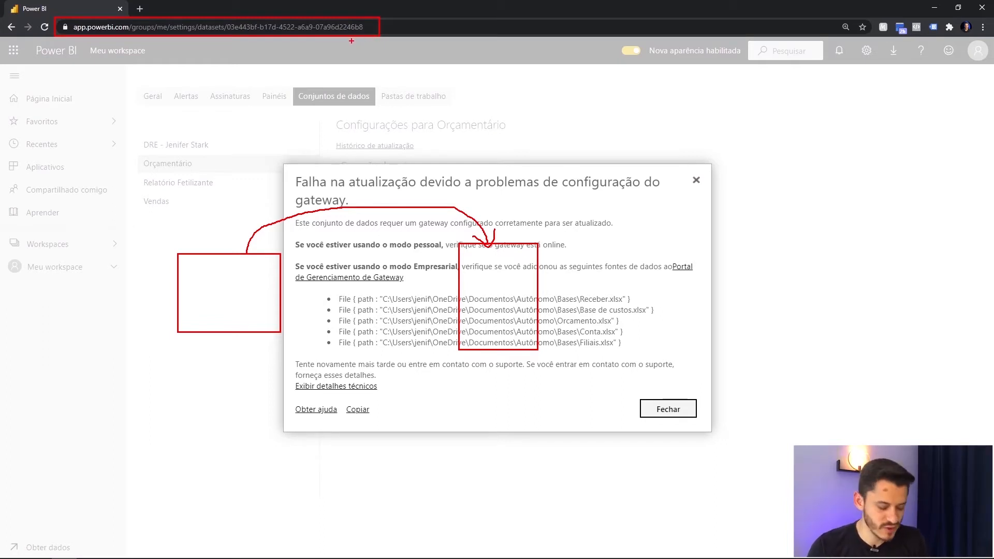
pyautogui.press('Escape')
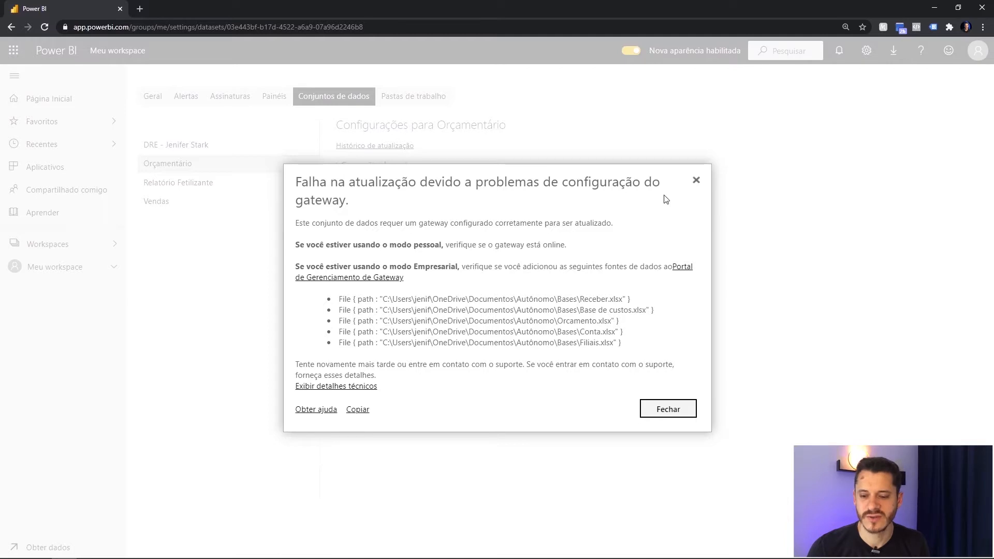
pyautogui.click(696, 180)
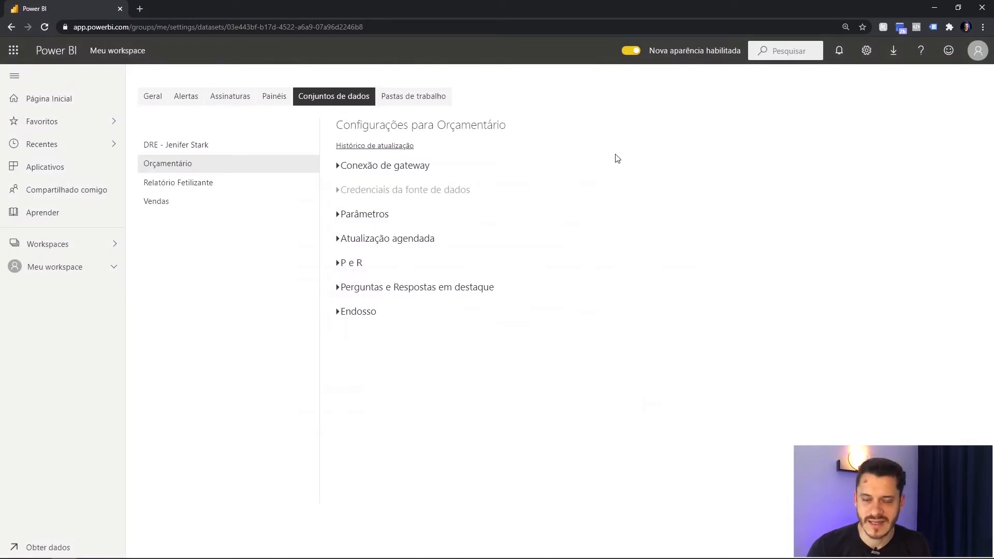
# Download the personal-mode On-premises data gateway installer from the Gateway de Dados page.
pyautogui.click(893, 55)
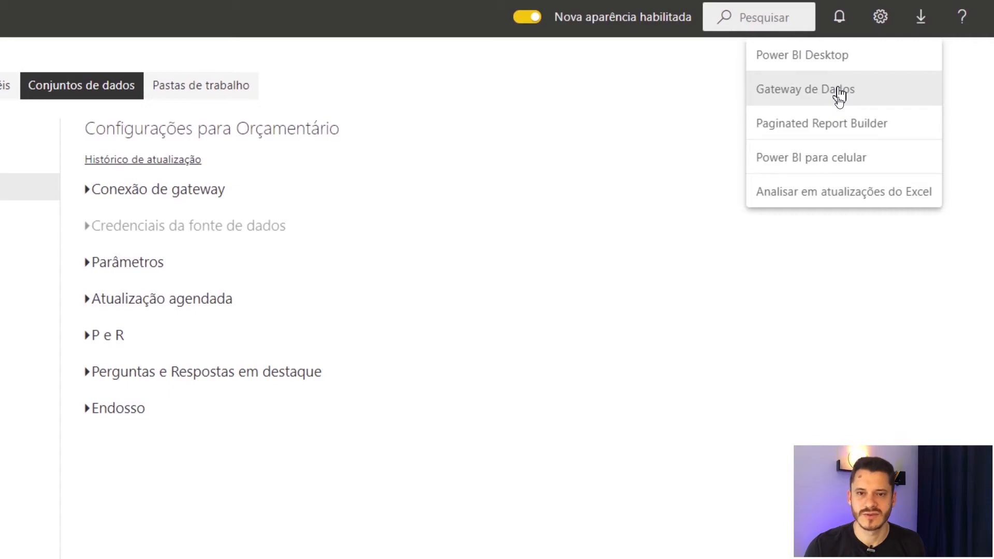
pyautogui.click(838, 93)
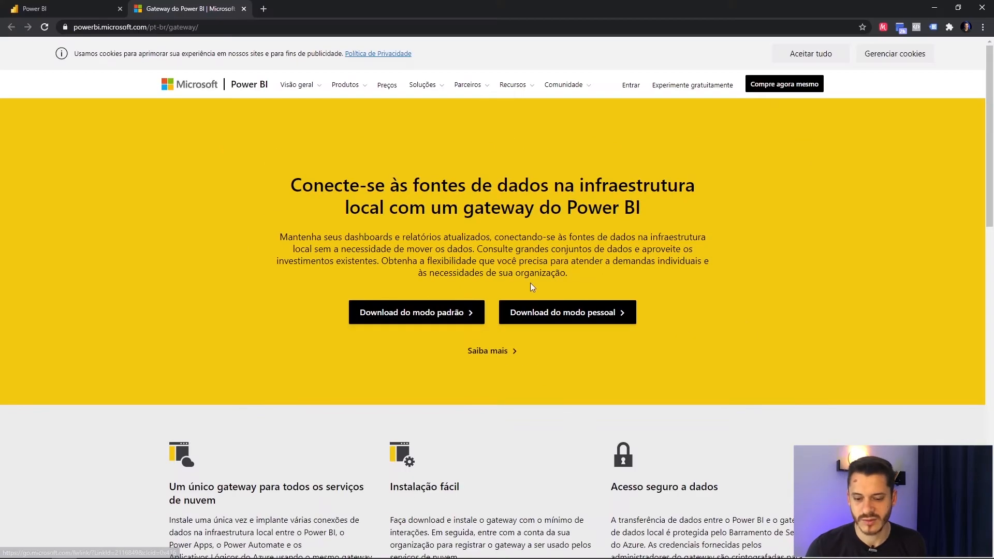
pyautogui.click(532, 316)
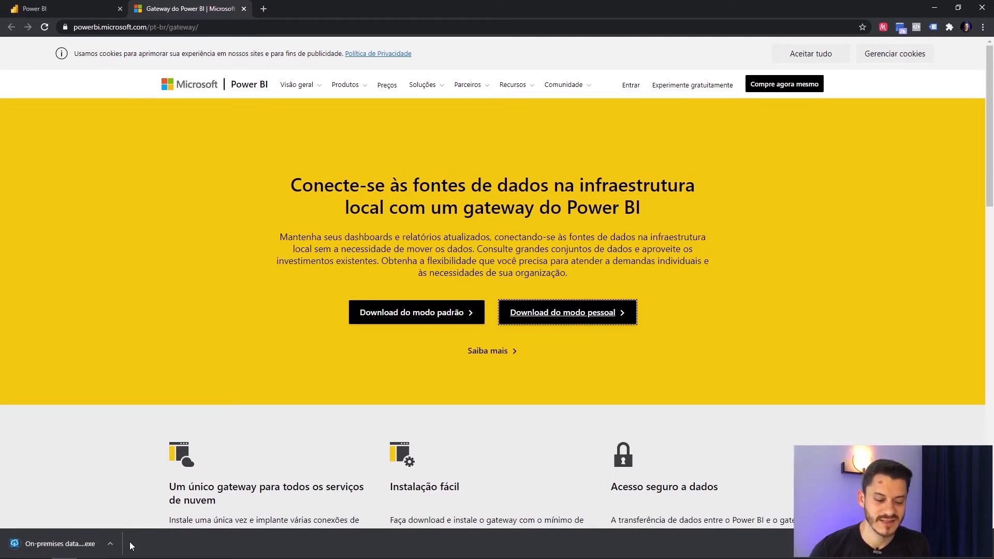
# Run the downloaded gateway installer and accept its terms of use and privacy policy.
pyautogui.click(50, 544)
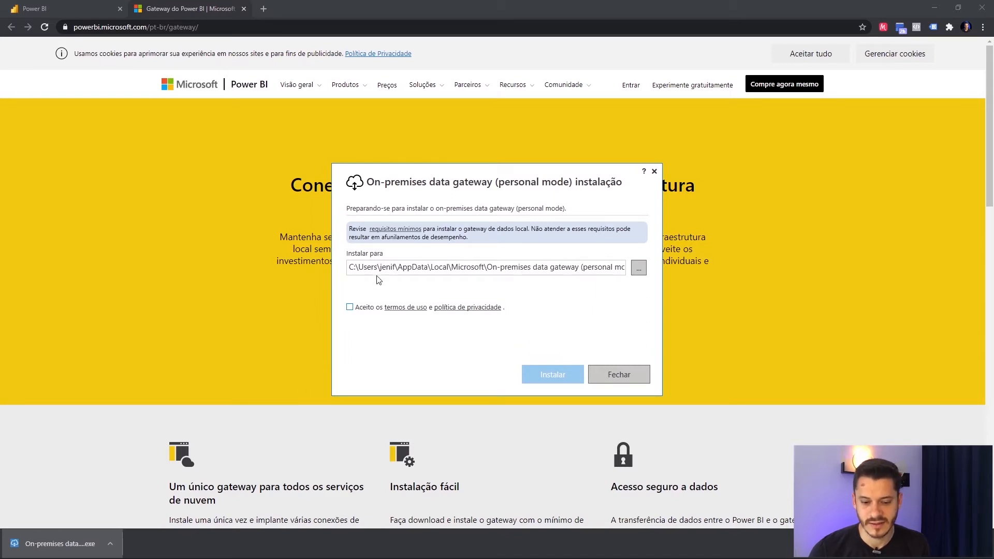
pyautogui.click(350, 307)
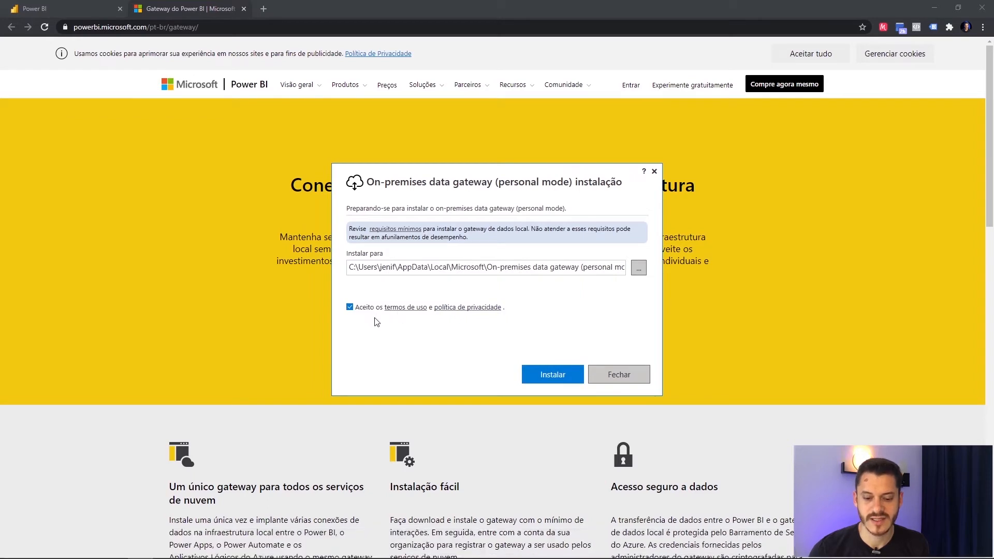
# Install the personal-mode gateway, enter the account e-mail address and start sign-in.
pyautogui.click(552, 375)
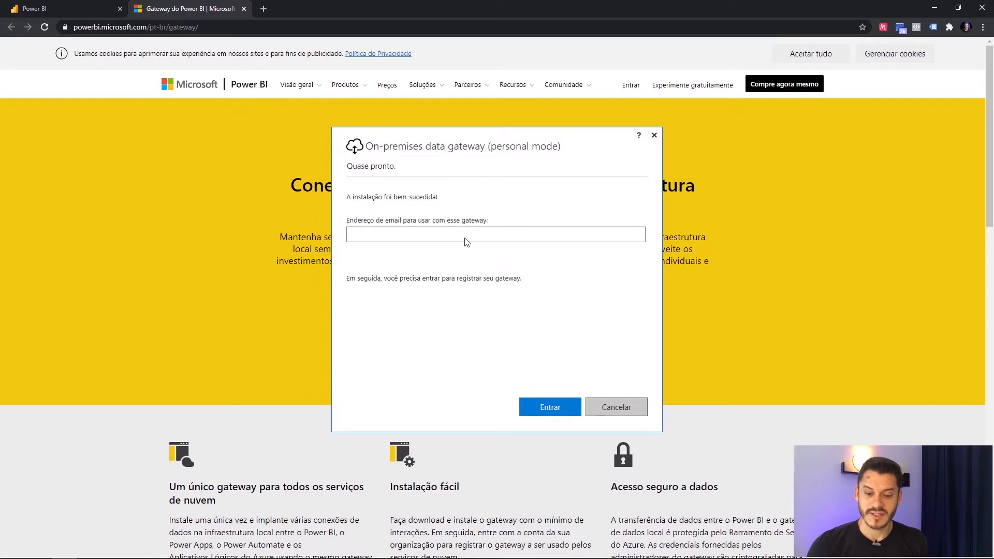
pyautogui.click(374, 239)
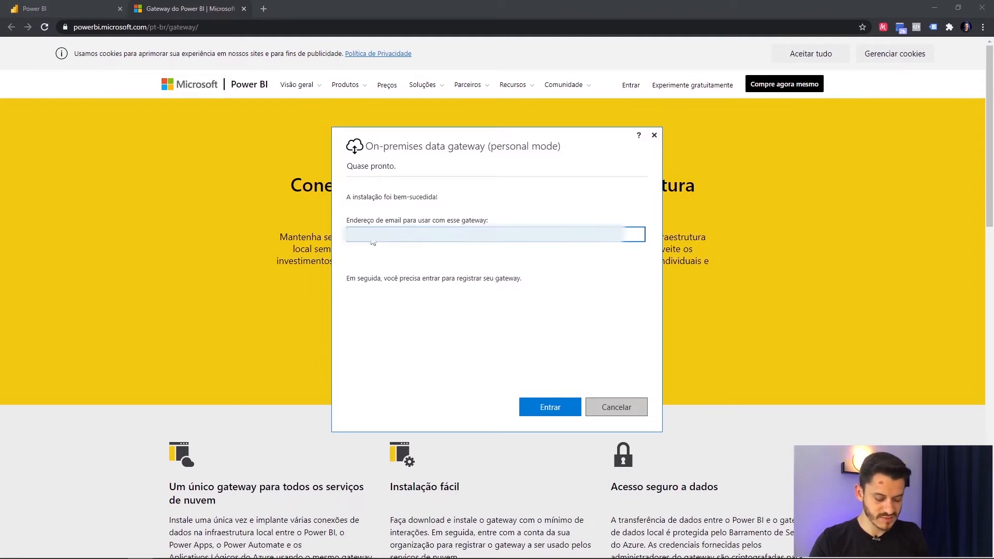
pyautogui.write('...')
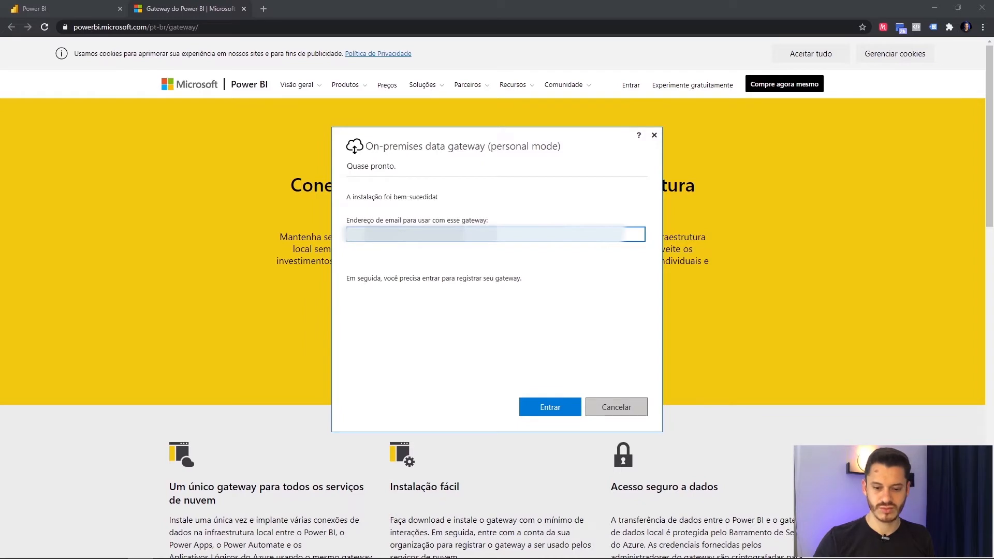
pyautogui.click(533, 408)
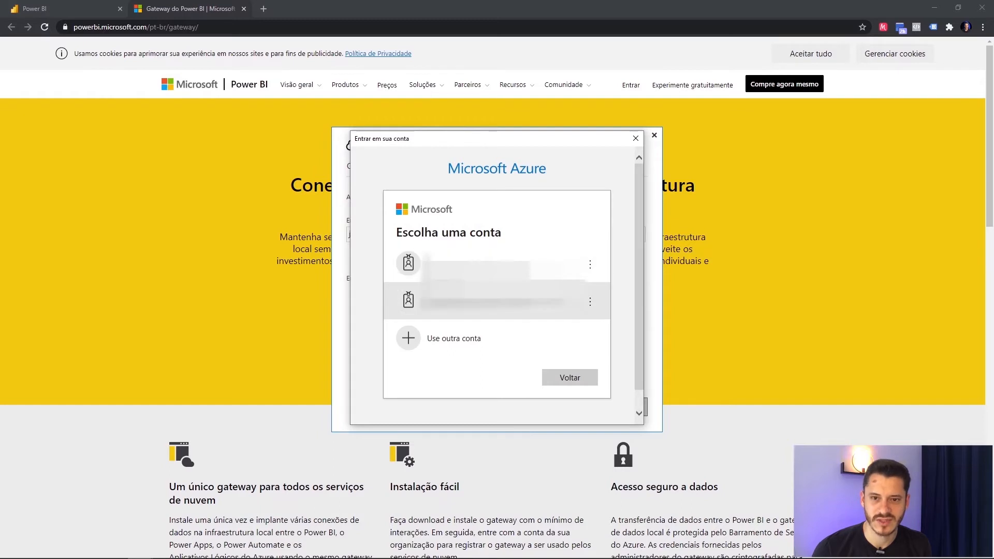
# Choose a different Microsoft account and enter its e-mail address.
pyautogui.click(434, 340)
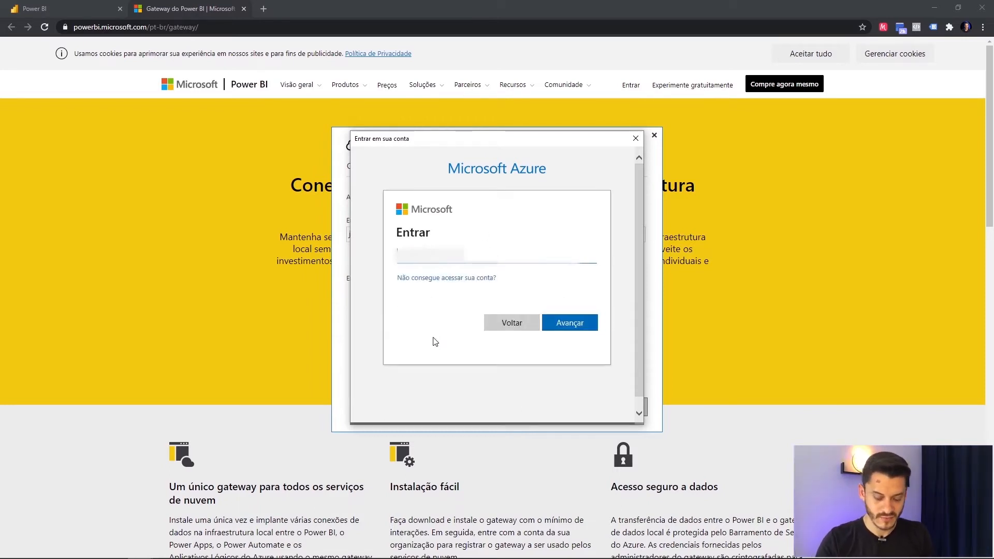
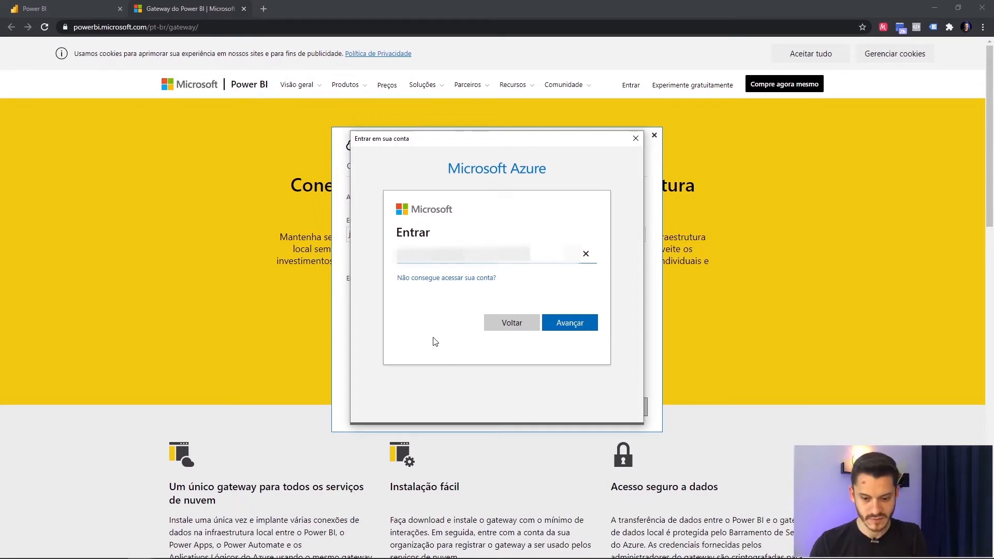
pyautogui.click(553, 324)
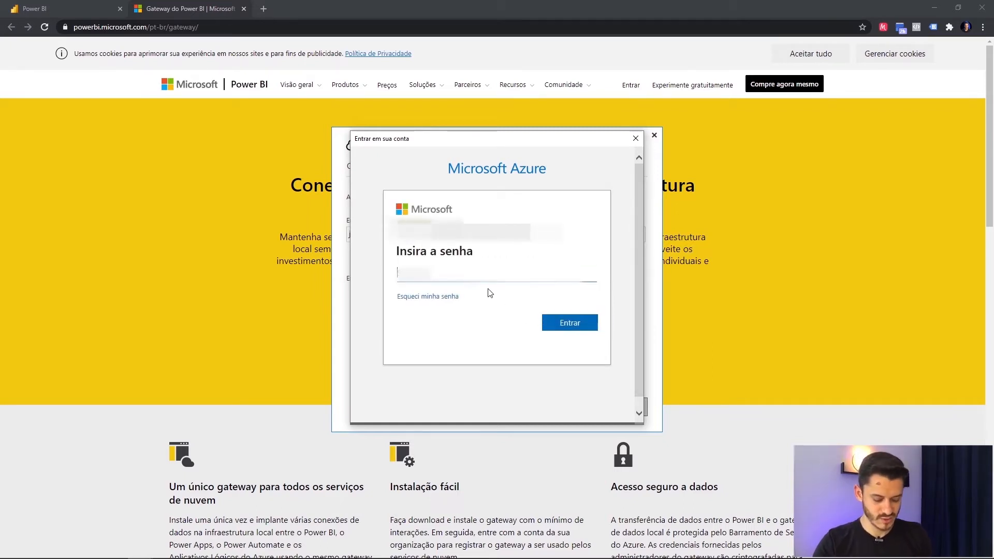
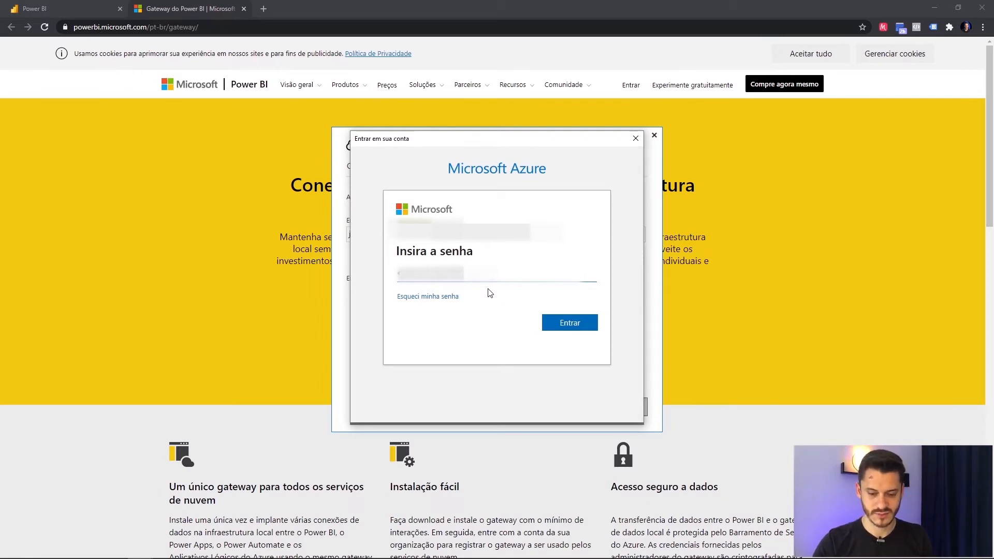
# Enter the account password and the authenticator verification code to register the gateway.
pyautogui.press('BackSpace')
pyautogui.press('BackSpace')
pyautogui.press('BackSpace')
pyautogui.press('BackSpace')
pyautogui.press('BackSpace')
pyautogui.press('BackSpace')
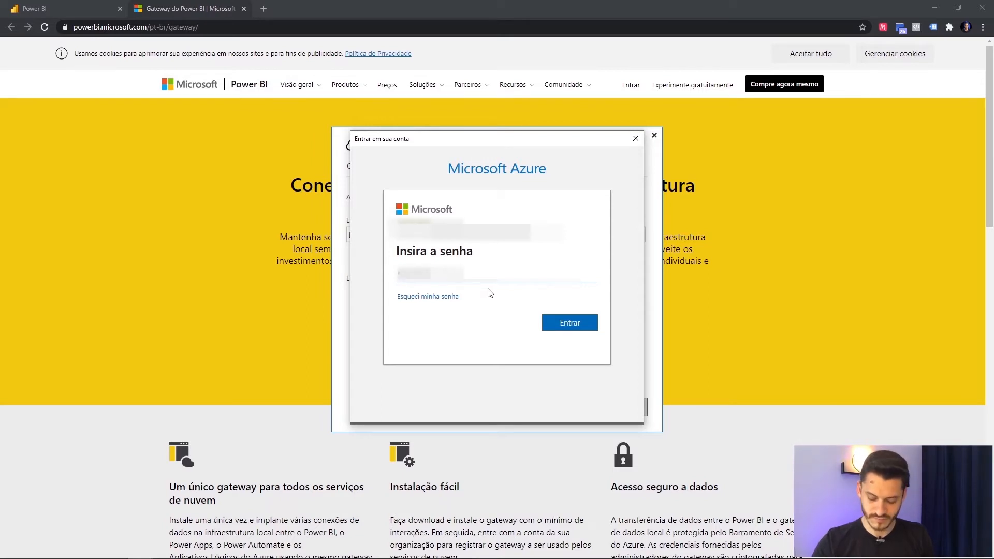
pyautogui.press('Return')
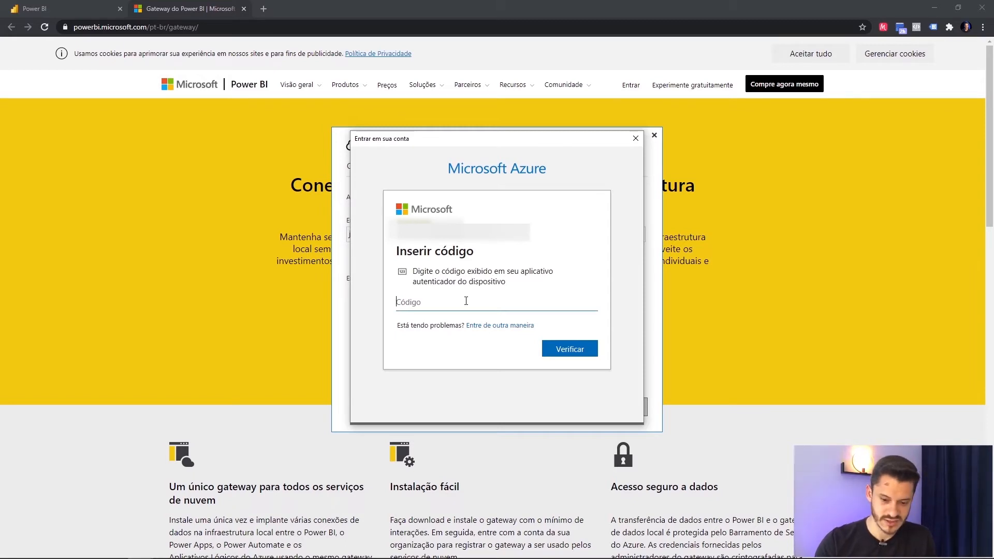
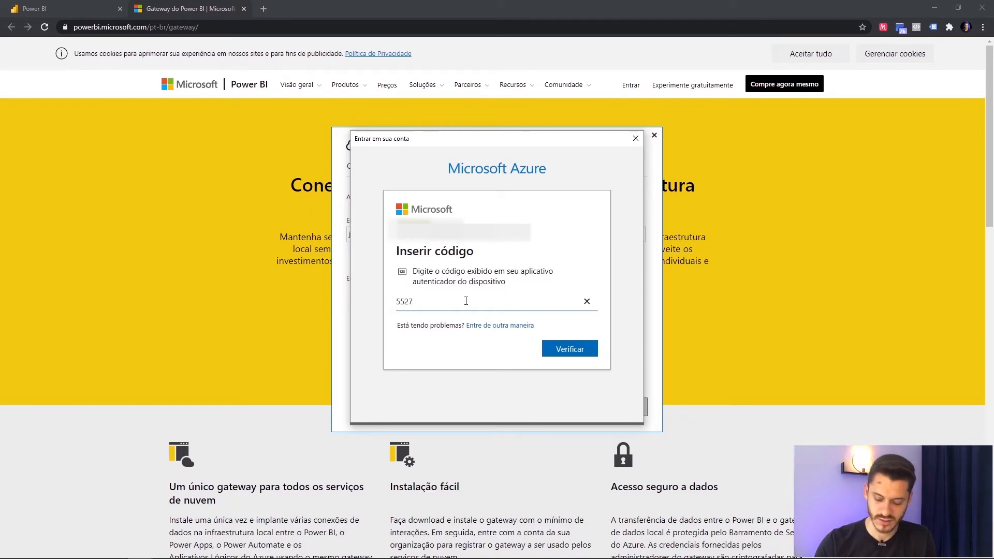
pyautogui.press('Return')
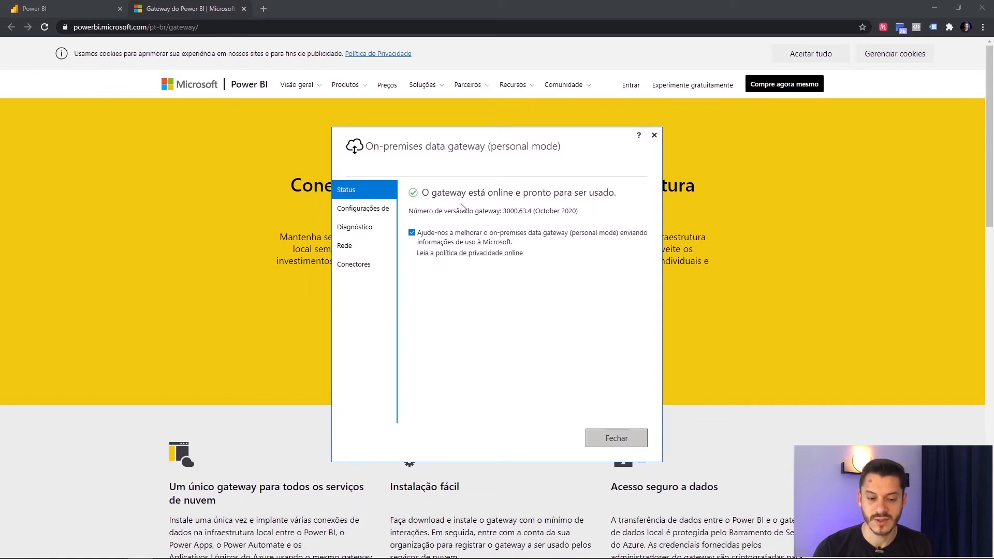
# Return to the Power BI tab and reload the Orçamentário dataset settings page.
pyautogui.click(66, 6)
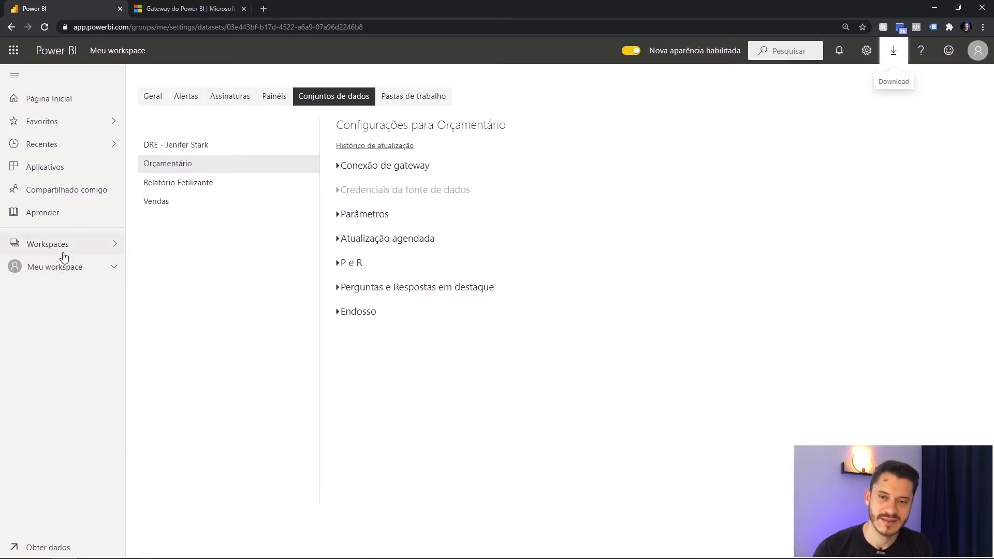
pyautogui.click(44, 29)
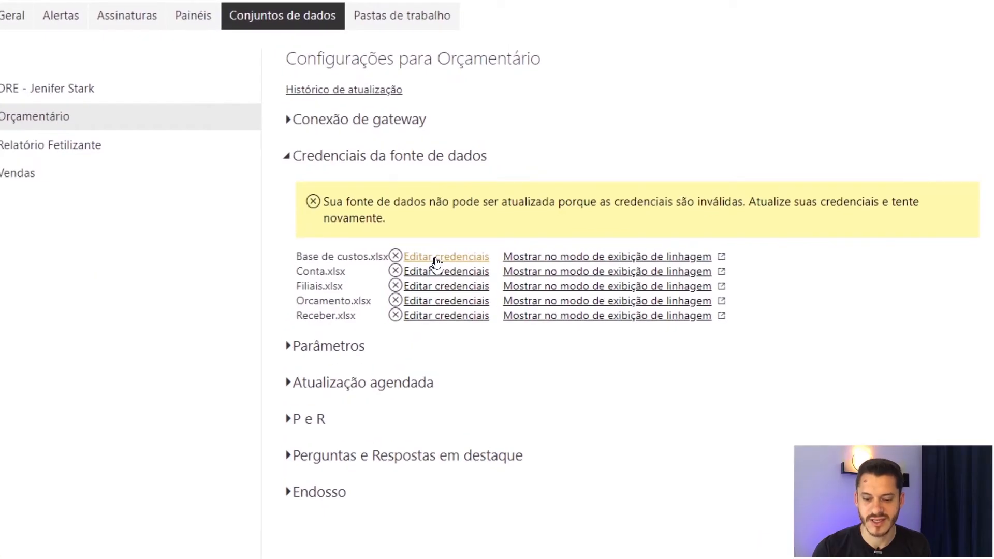
# Sign in WindowsWithoutImpersonation credentials for Base de custos.xlsx, Conta.xlsx and Orcamento.xlsx.
pyautogui.click(437, 259)
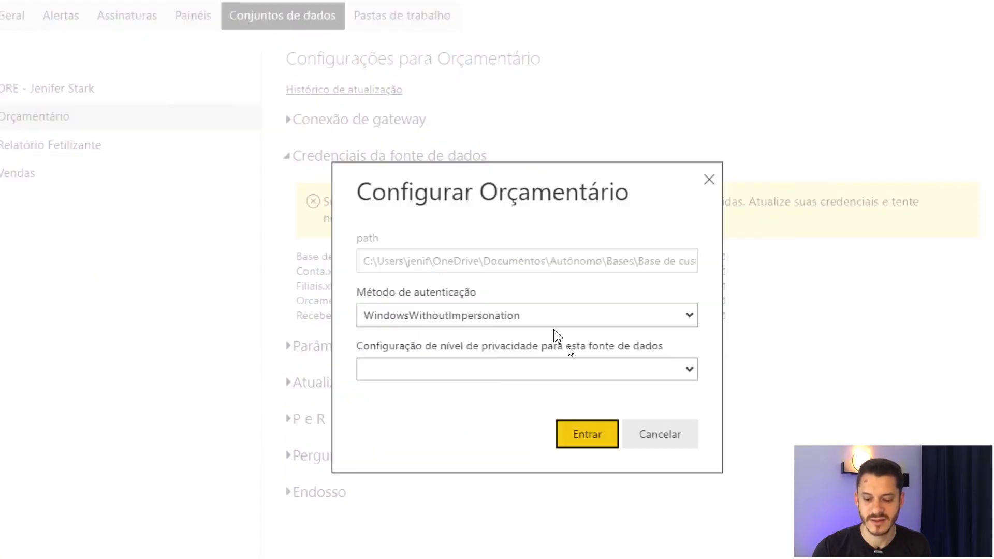
pyautogui.click(588, 440)
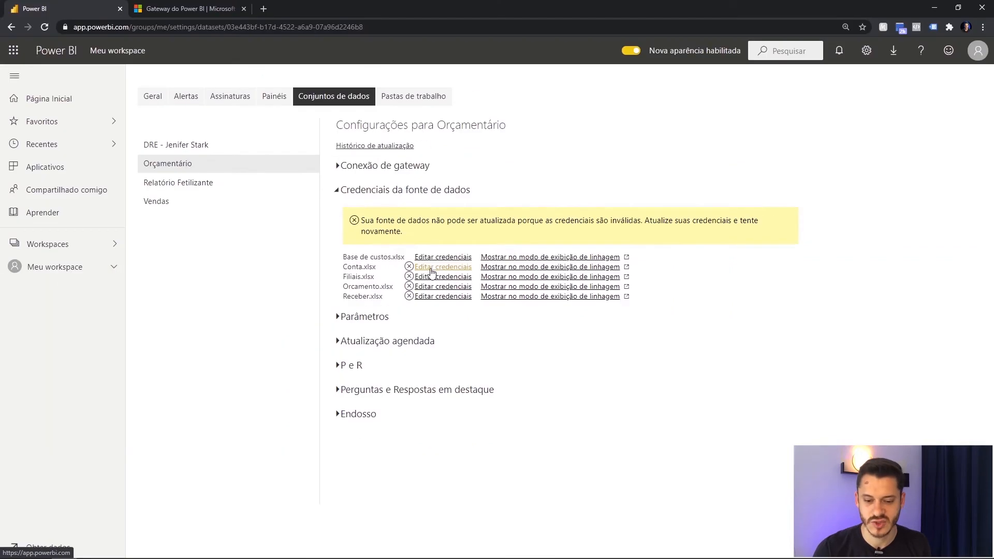
pyautogui.click(431, 268)
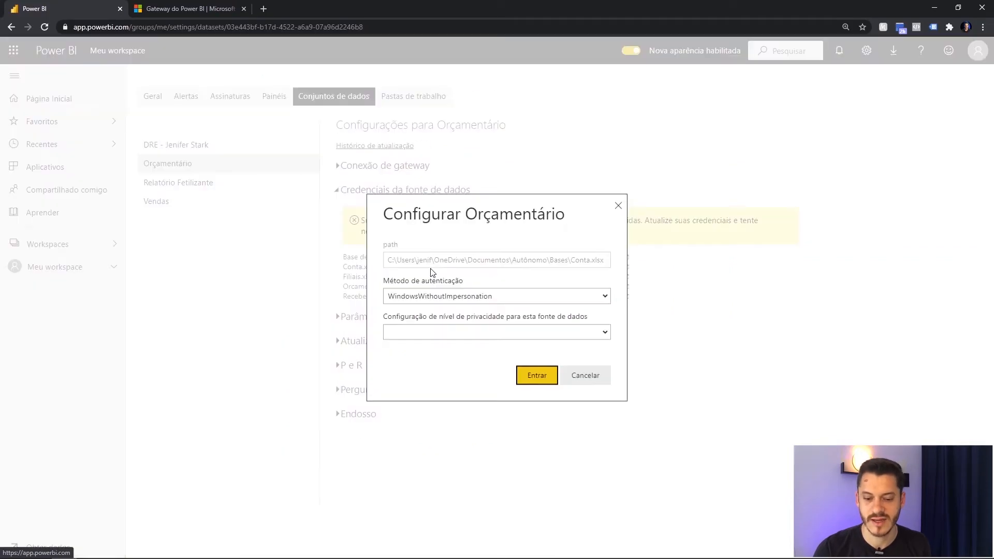
pyautogui.click(524, 376)
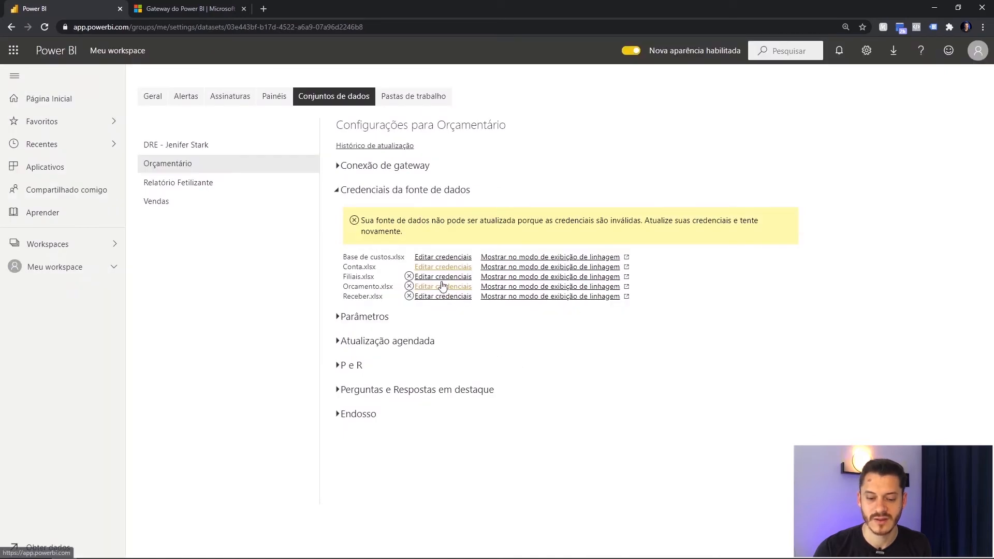
pyautogui.click(424, 288)
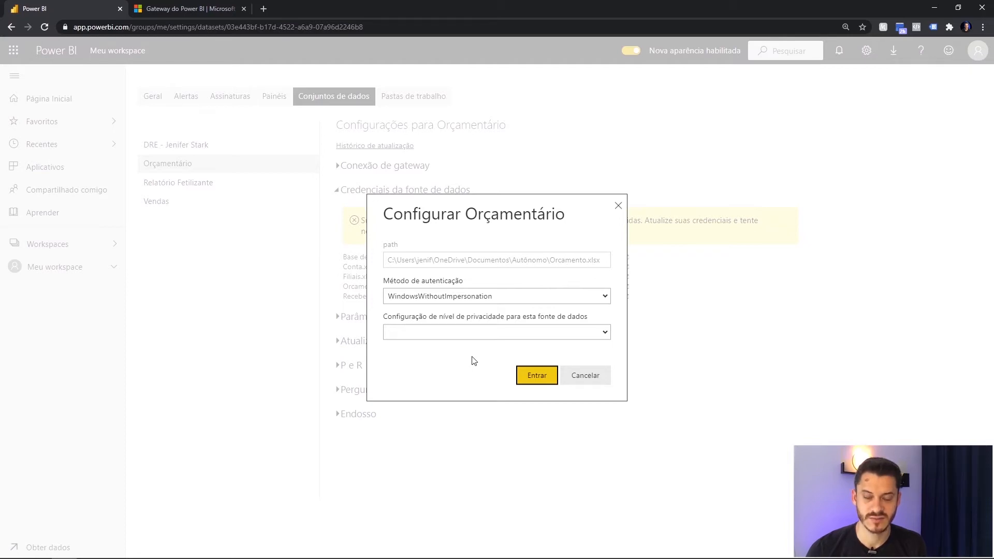
pyautogui.click(535, 377)
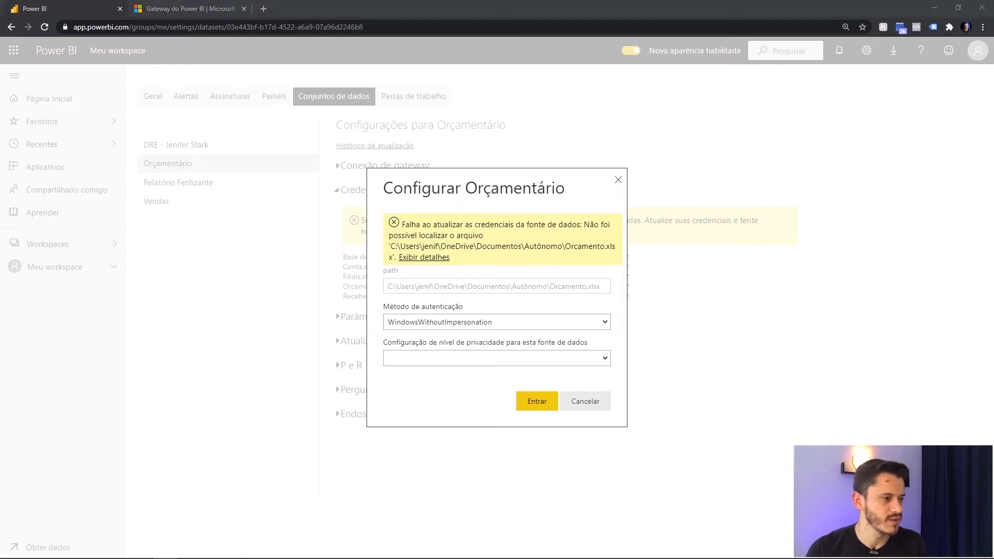
pyautogui.moveTo(0, 150); pyautogui.dragTo(418, 50)
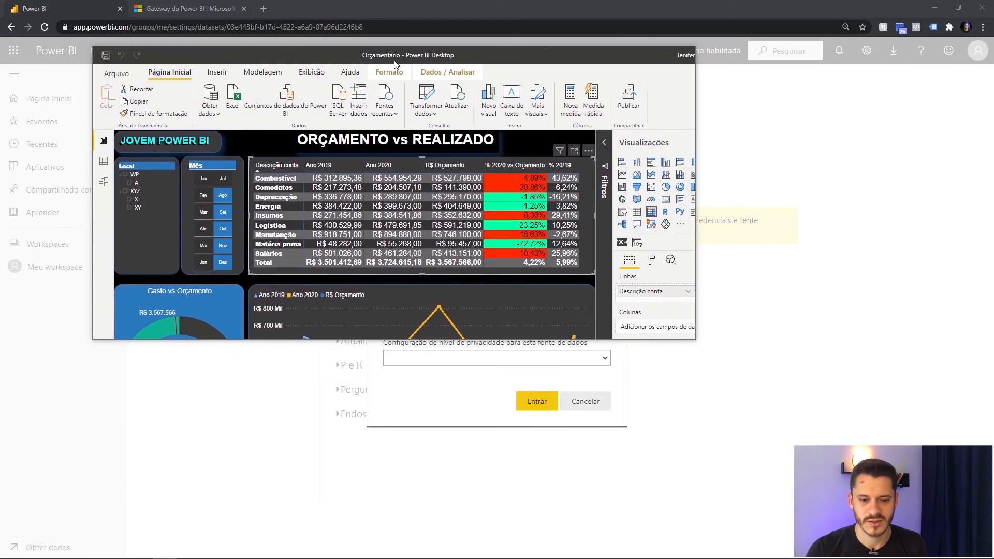
# Maximize Power BI Desktop and Power Query, then inspect the Filiais and failing Orcamento queries.
pyautogui.doubleClick(428, 51)
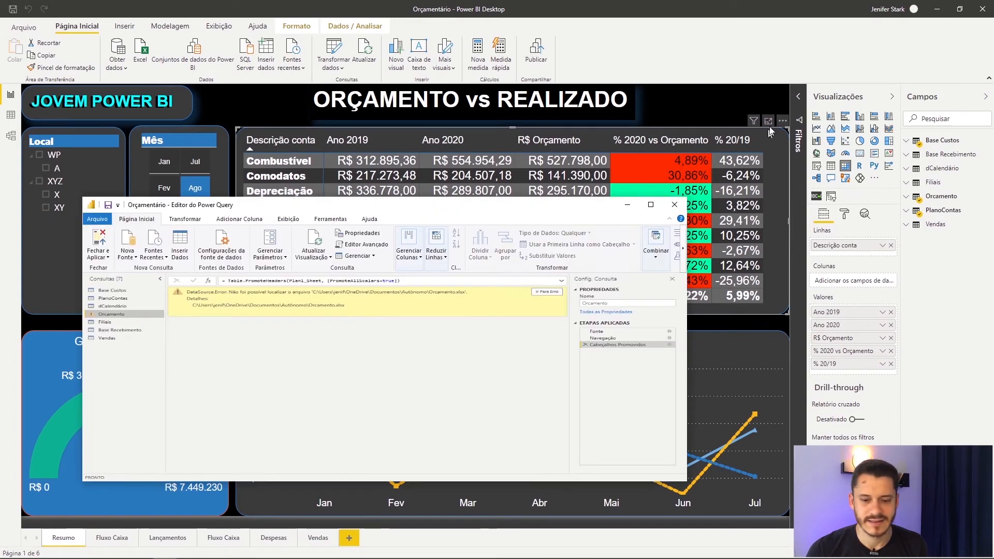
pyautogui.moveTo(342, 201); pyautogui.dragTo(610, 14)
pyautogui.doubleClick(610, 12)
pyautogui.doubleClick(625, 11)
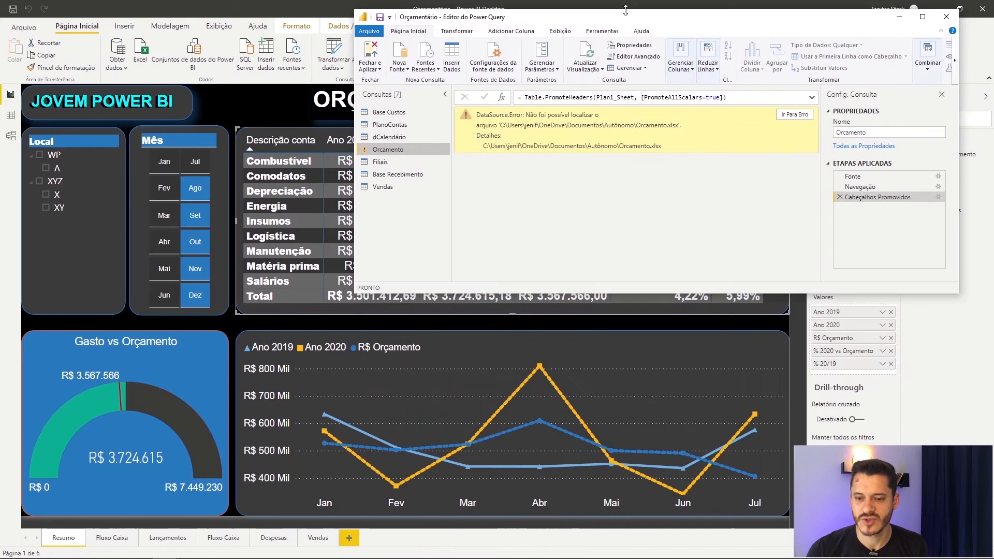
pyautogui.doubleClick(671, 14)
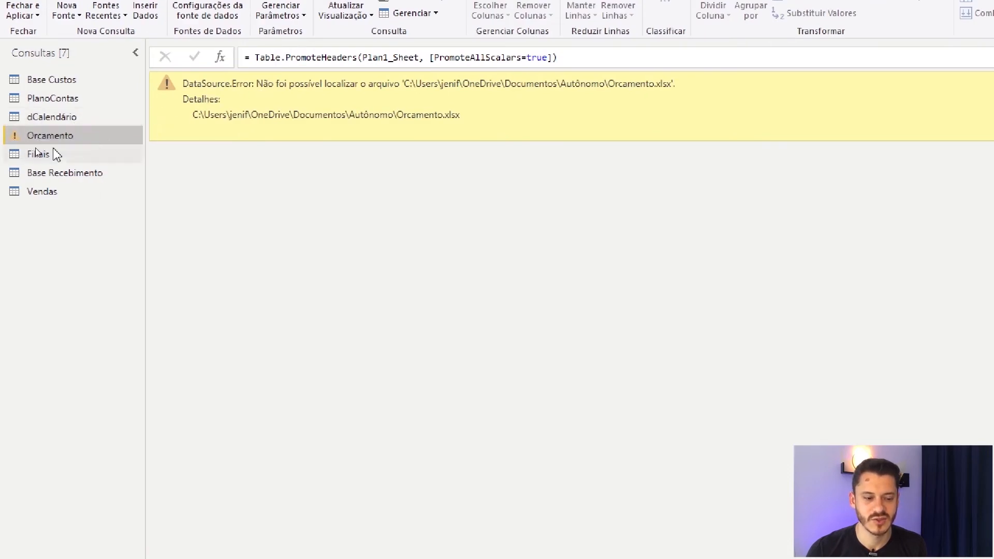
pyautogui.click(52, 159)
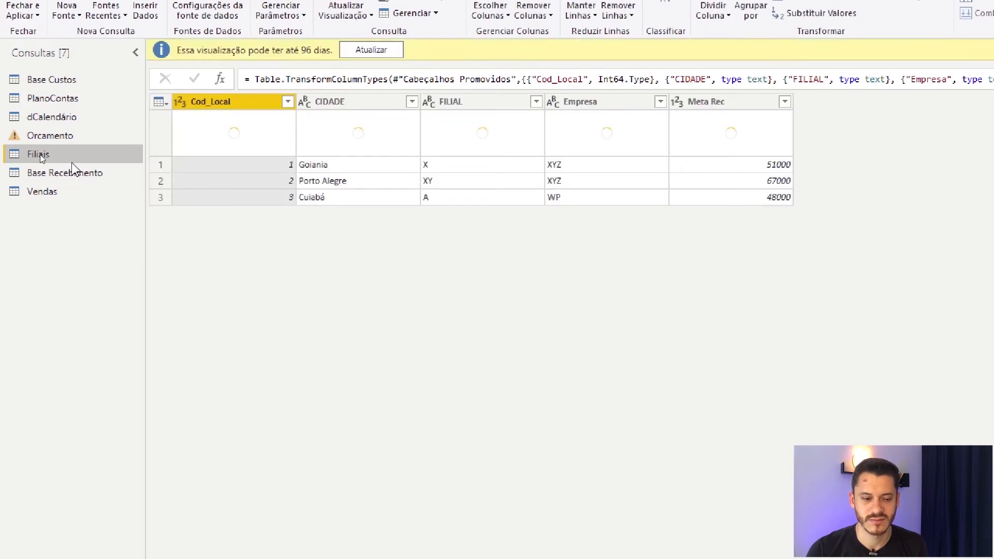
pyautogui.click(46, 138)
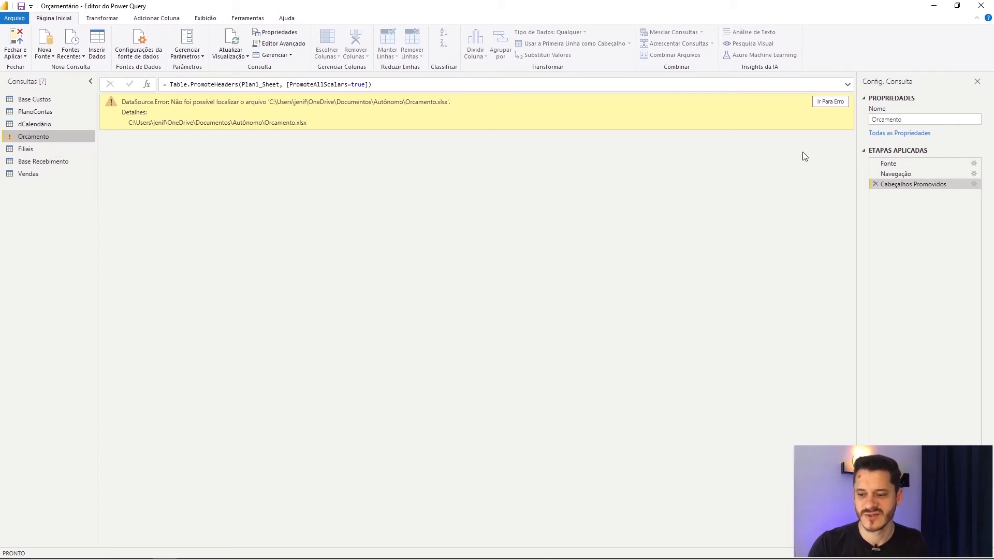
# Change the Orcamento query's Fonte source file to Bases\Orcamento.xlsx.
pyautogui.click(965, 162)
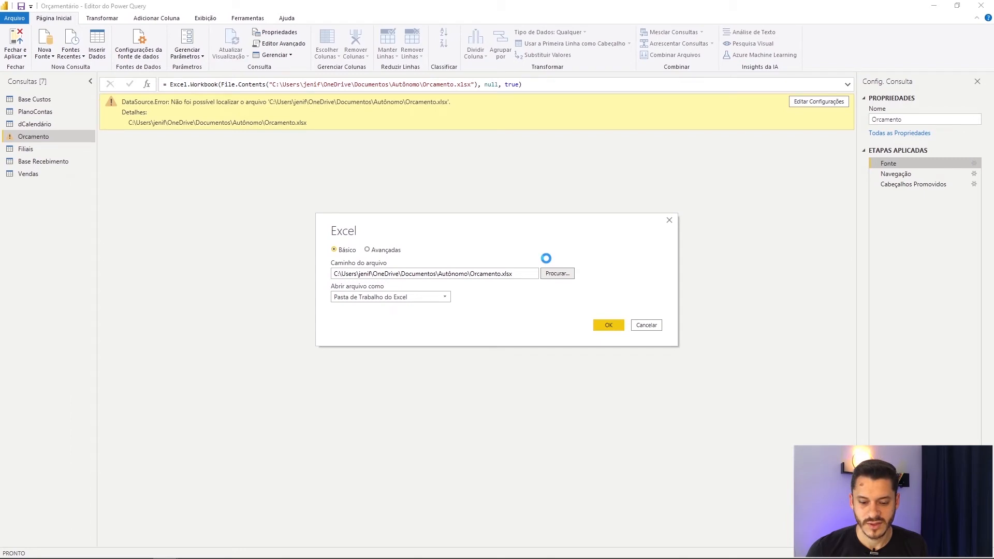
pyautogui.click(404, 239)
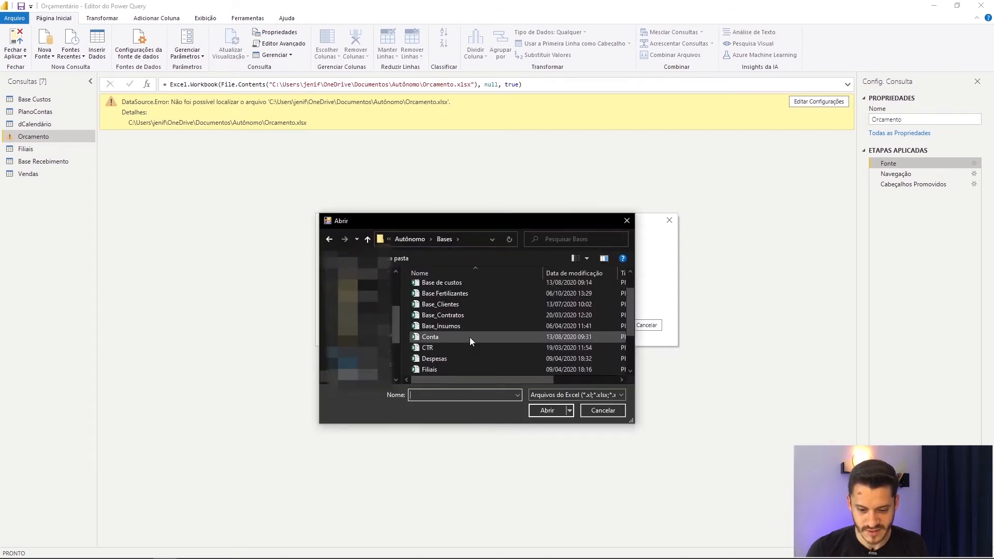
pyautogui.scroll(-1, 469, 347)
pyautogui.click(464, 359)
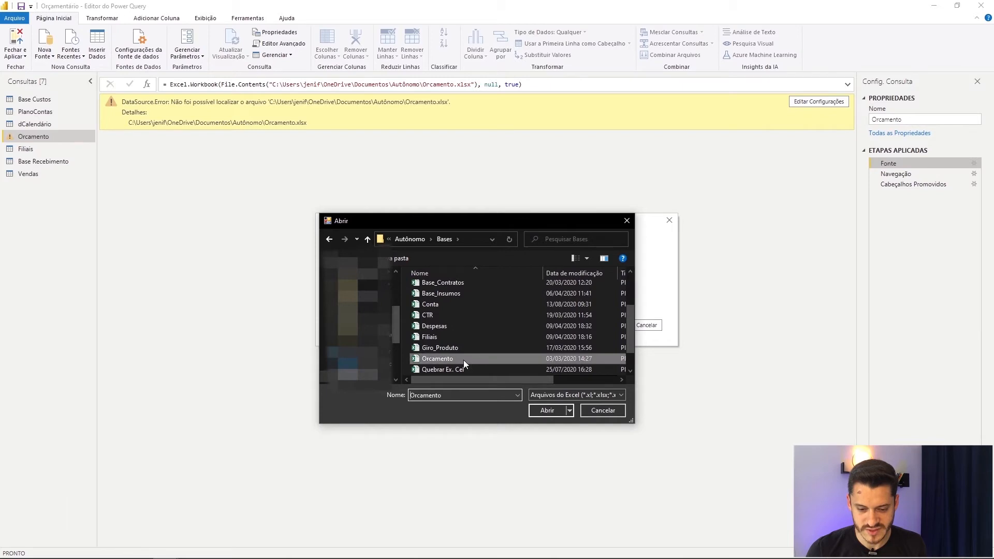
pyautogui.click(539, 411)
pyautogui.click(602, 329)
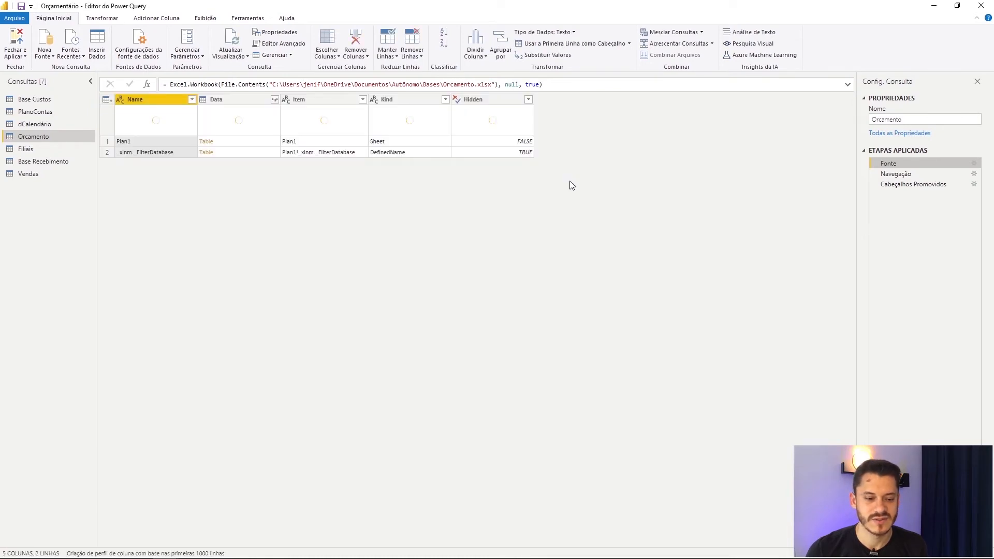
# Navigate into the Plan1 sheet's table, accepting the replacement of later steps.
pyautogui.click(212, 143)
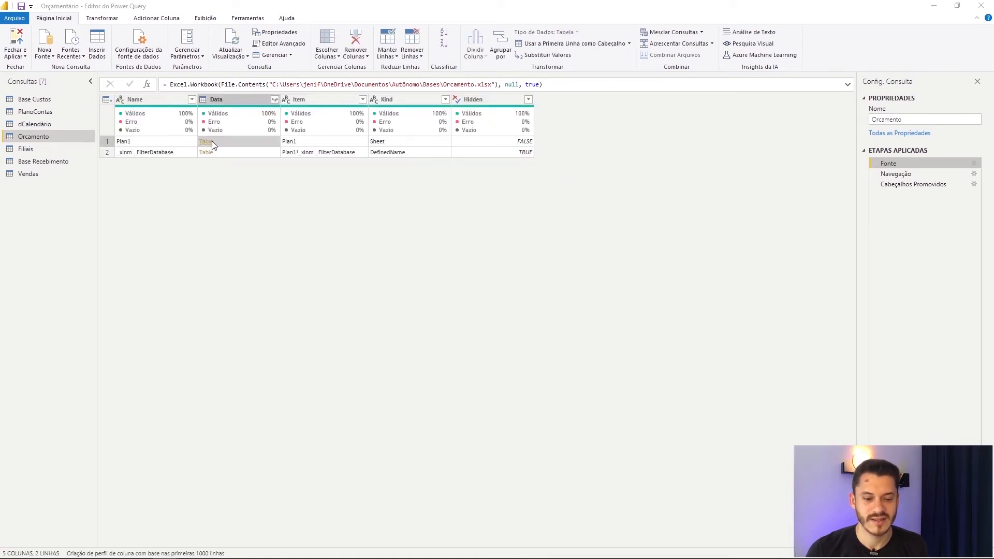
pyautogui.click(213, 141)
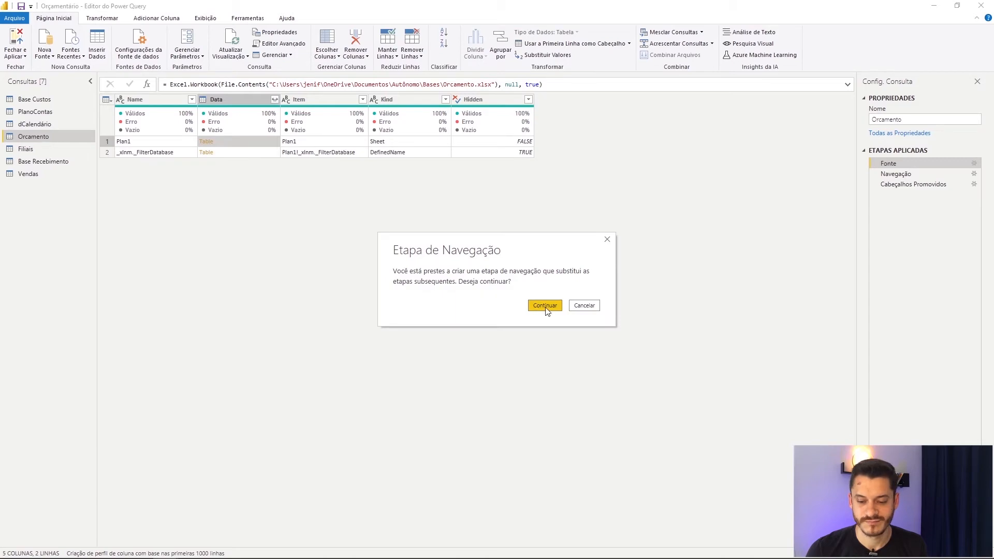
pyautogui.click(545, 306)
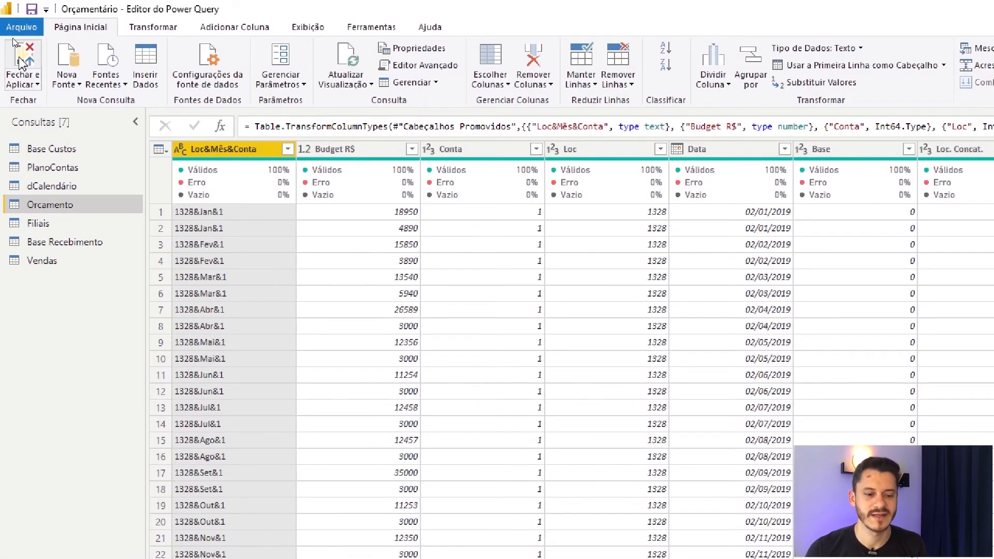
# Apply the query changes to the report with Fechar e Aplicar.
pyautogui.click(21, 62)
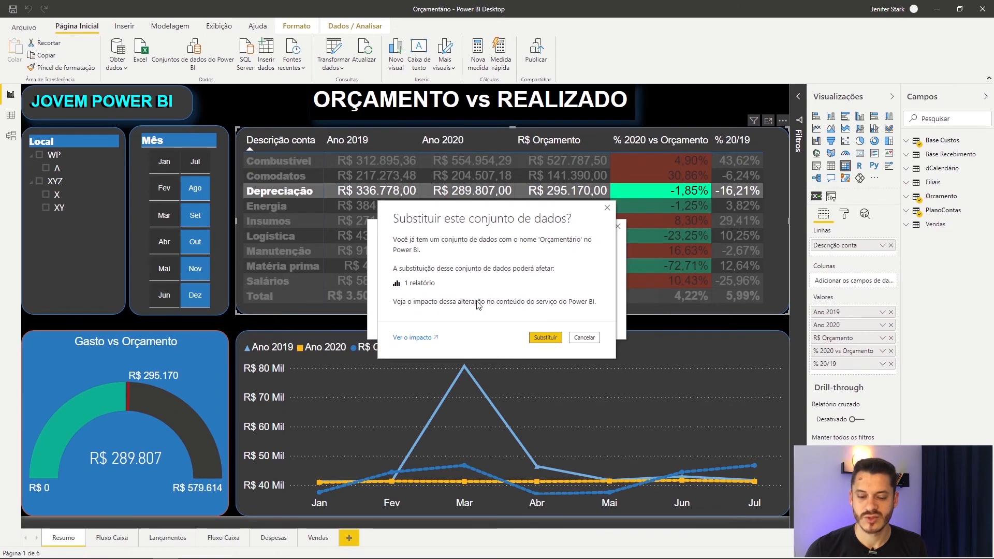
# Confirm replacing the published Orçamentário dataset, then close the extra Power BI tab and return to the settings tab.
pyautogui.click(545, 337)
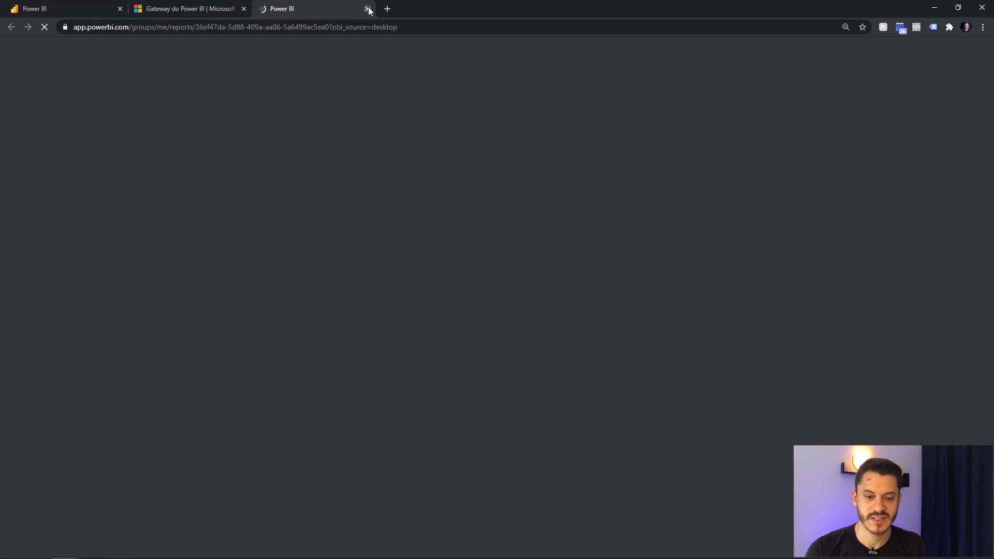
pyautogui.click(368, 9)
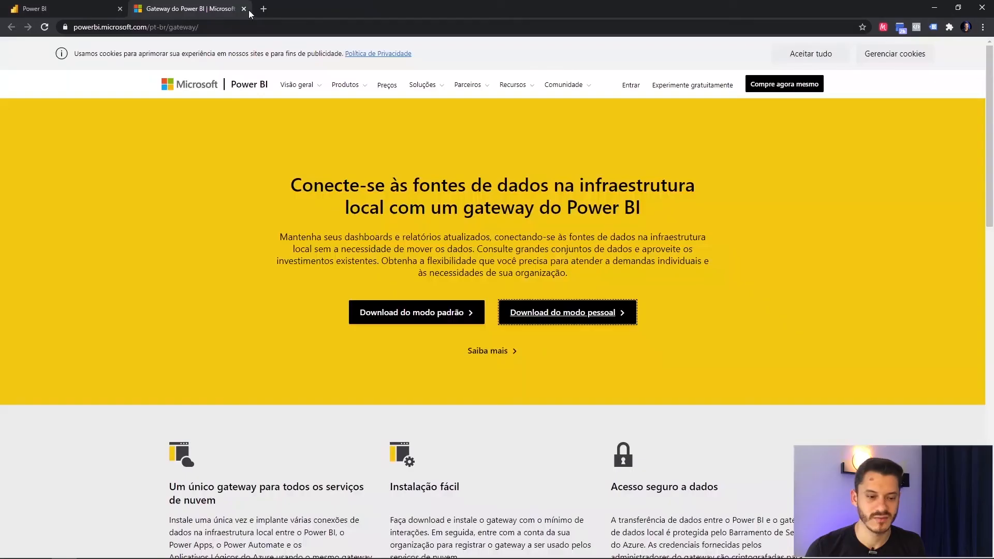
pyautogui.click(63, 16)
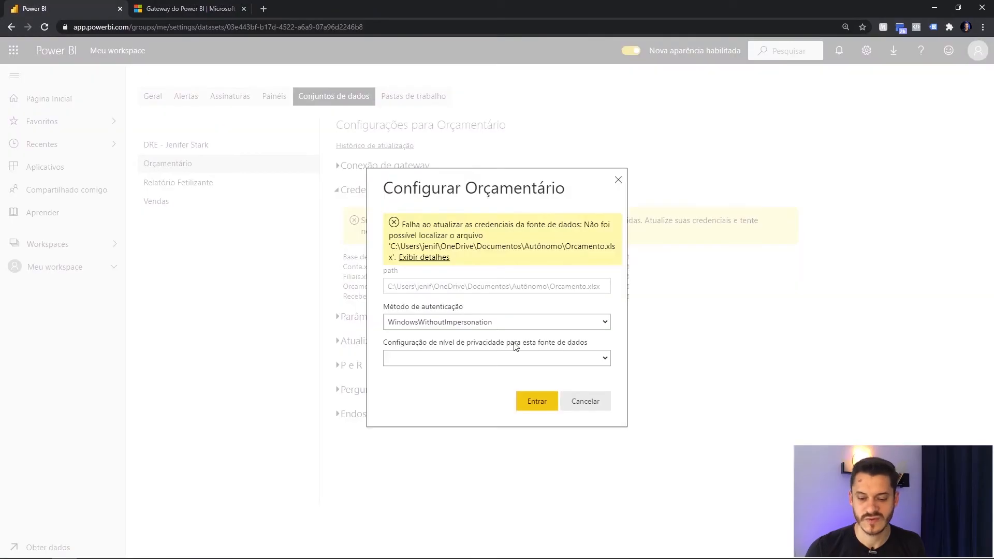
# Retry signing in to Orcamento.xlsx credentials, dismiss the repeated error, and reload the settings page.
pyautogui.click(618, 181)
pyautogui.click(440, 287)
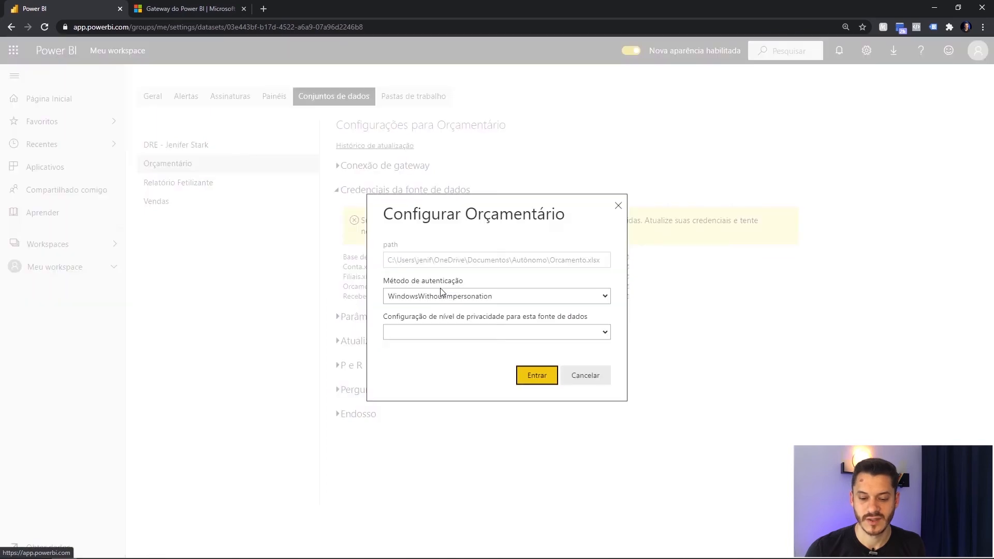
pyautogui.click(523, 376)
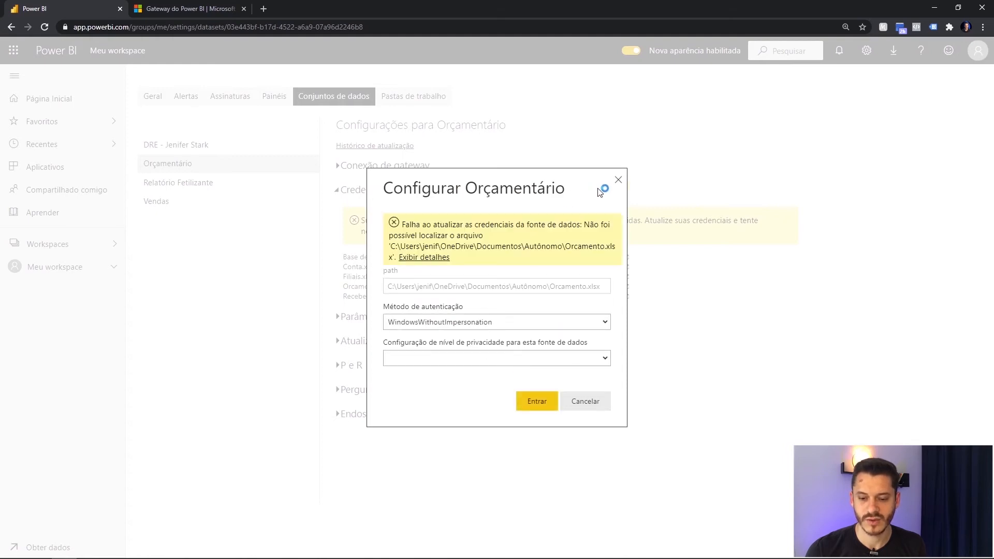
pyautogui.click(618, 180)
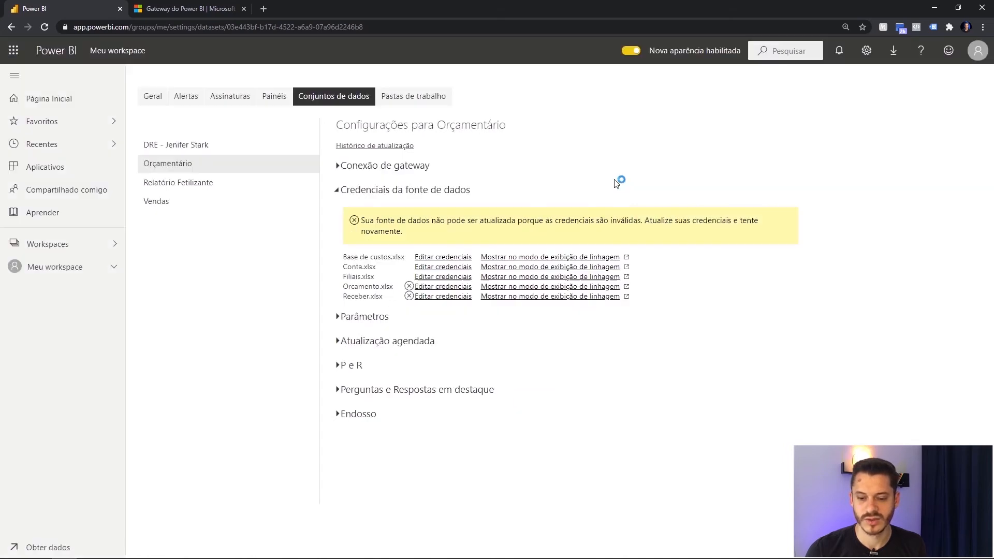
pyautogui.click(45, 27)
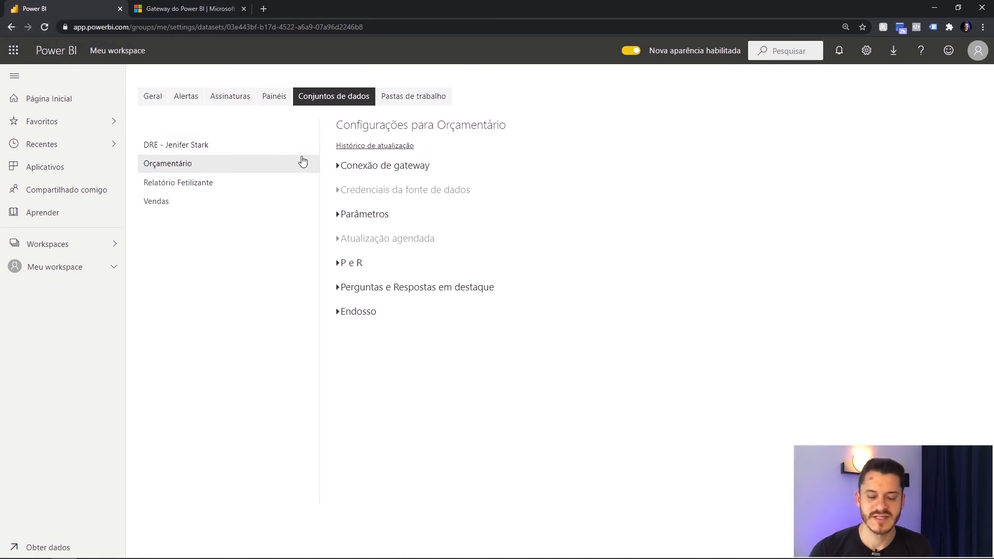
# Connect the Orçamentário dataset to the Gateway Pessoal and apply it.
pyautogui.click(337, 167)
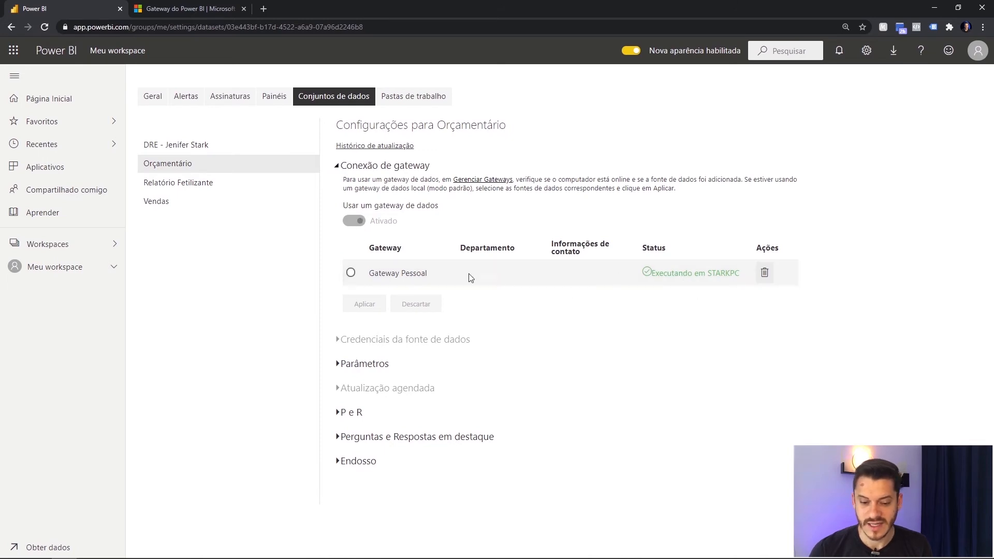
pyautogui.click(351, 274)
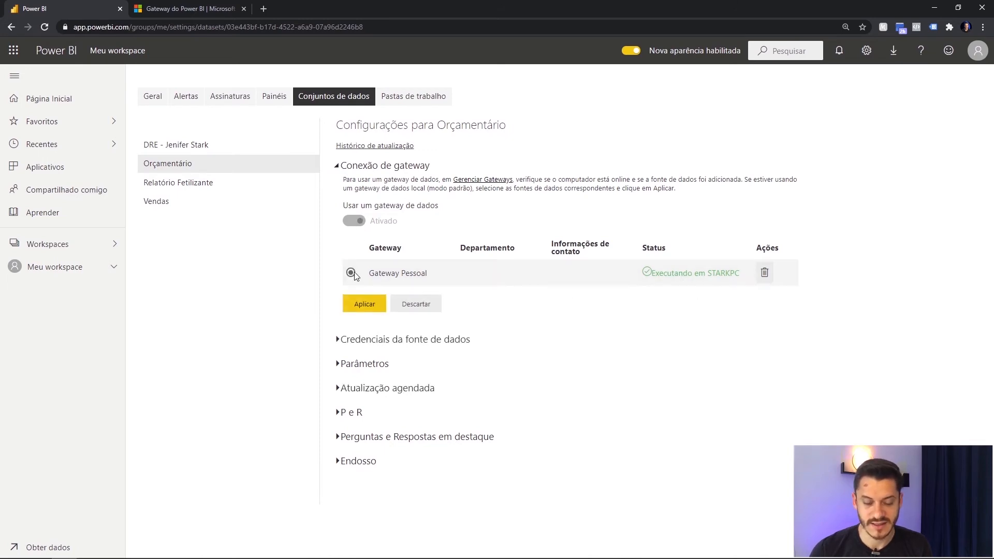
pyautogui.click(363, 306)
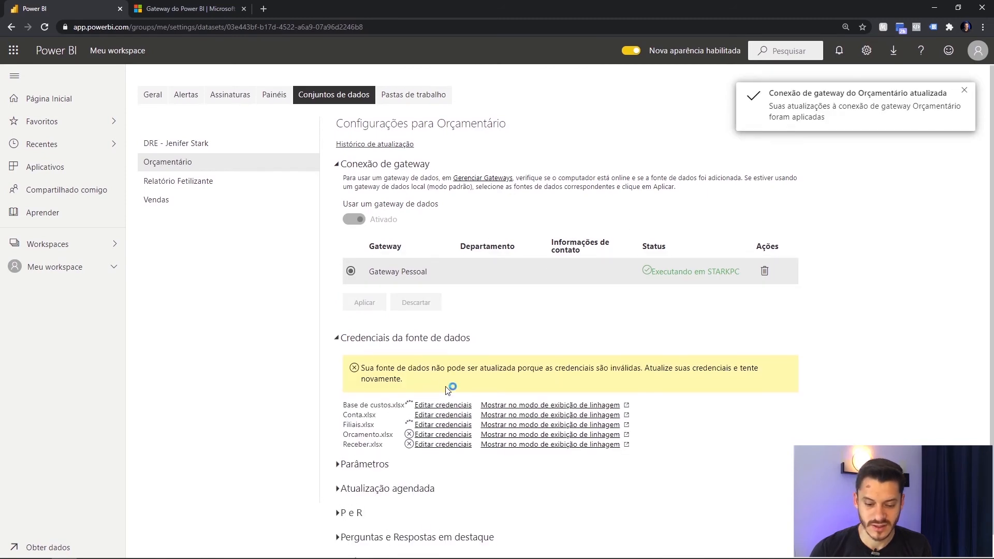
# Sign in again to the Orcamento.xlsx and Receber.xlsx data source credentials.
pyautogui.scroll(-1, 440, 409)
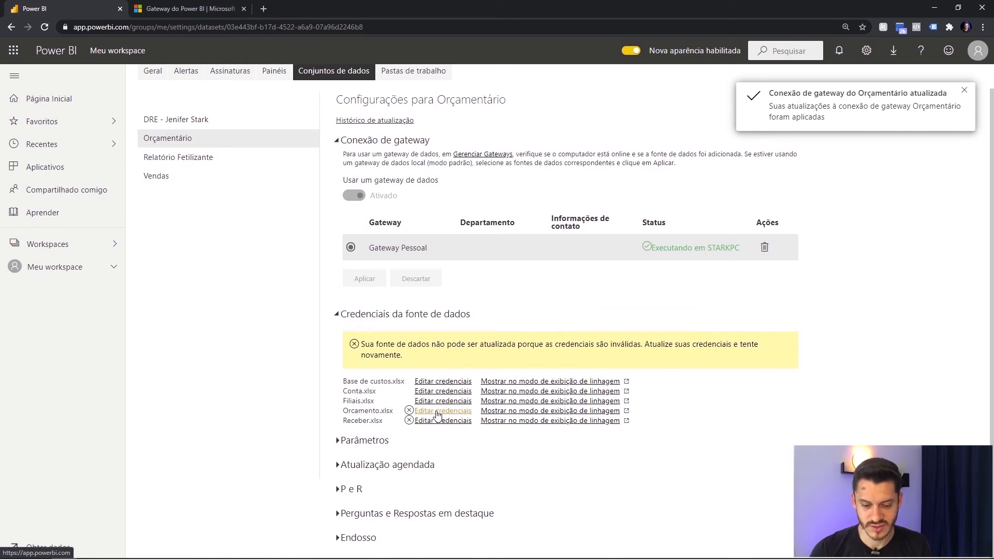
pyautogui.click(438, 411)
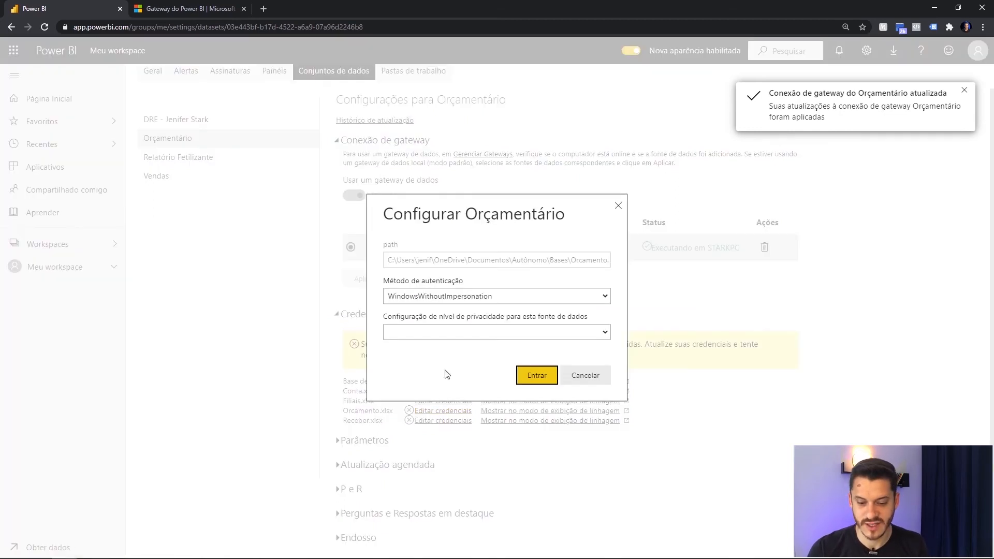
pyautogui.click(535, 377)
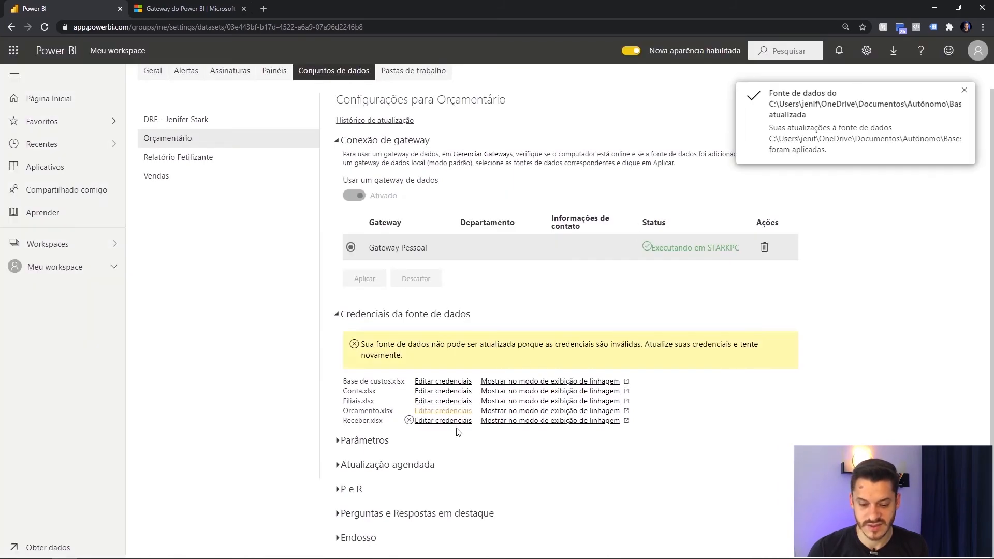
pyautogui.click(444, 421)
pyautogui.click(531, 377)
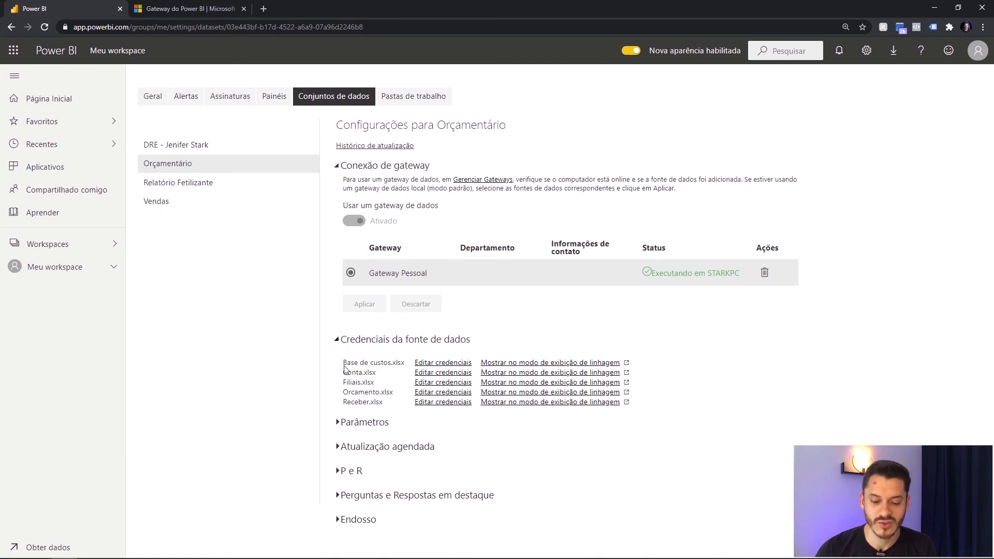
# Expand Atualização agendada and switch keeping data refreshed to Ativado.
pyautogui.moveTo(366, 383)
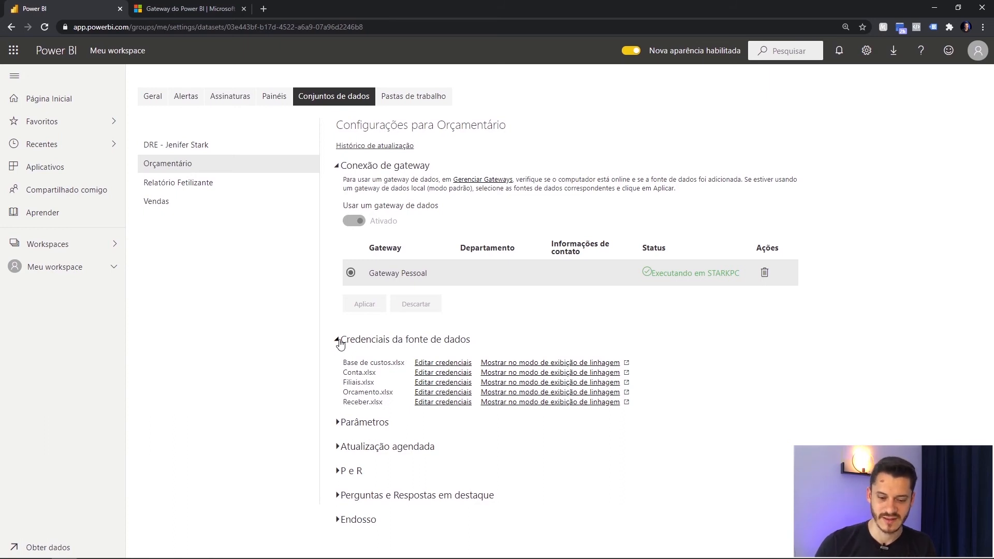
pyautogui.click(338, 447)
pyautogui.scroll(-4, 404, 443)
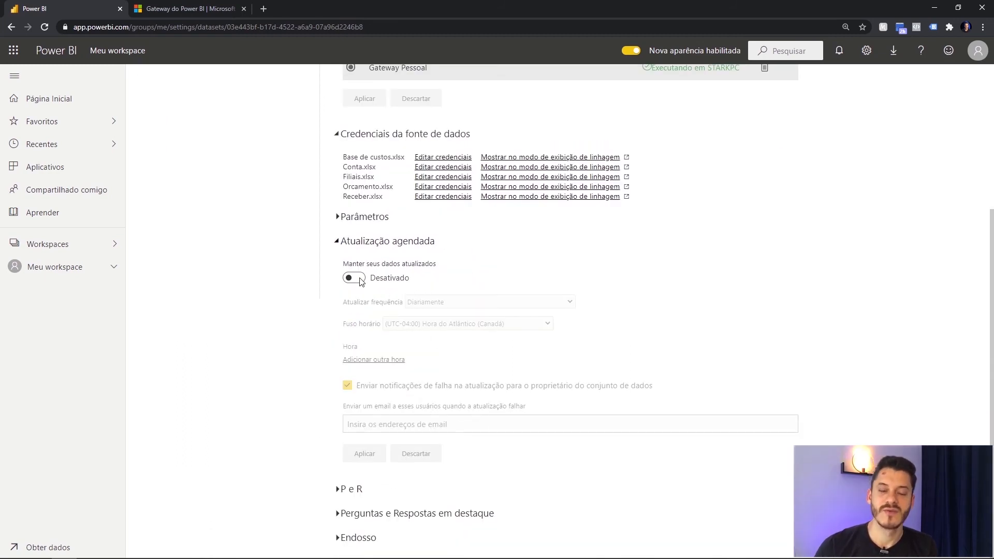
pyautogui.click(360, 280)
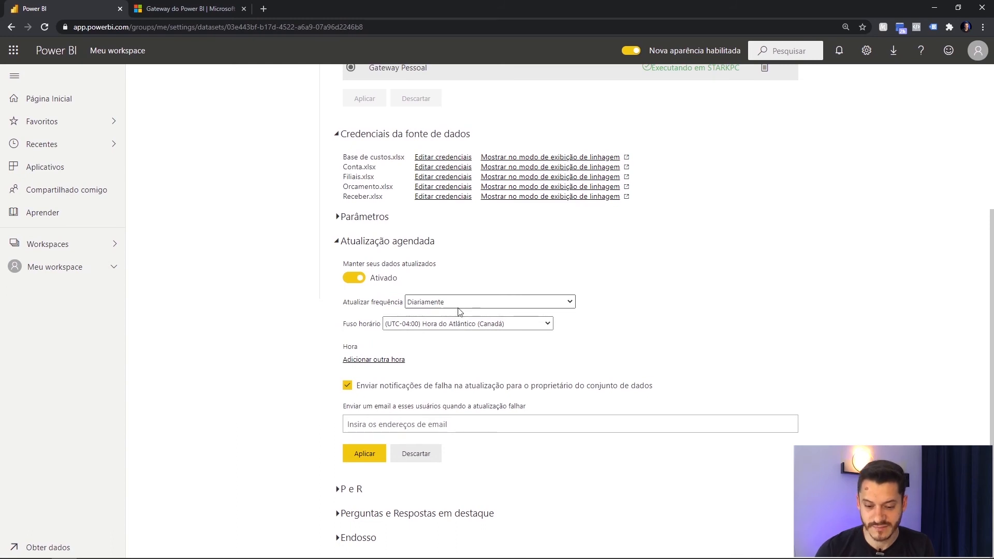
# Set the time zone to (UTC-03:00) Brasília and add a new refresh time row.
pyautogui.click(536, 328)
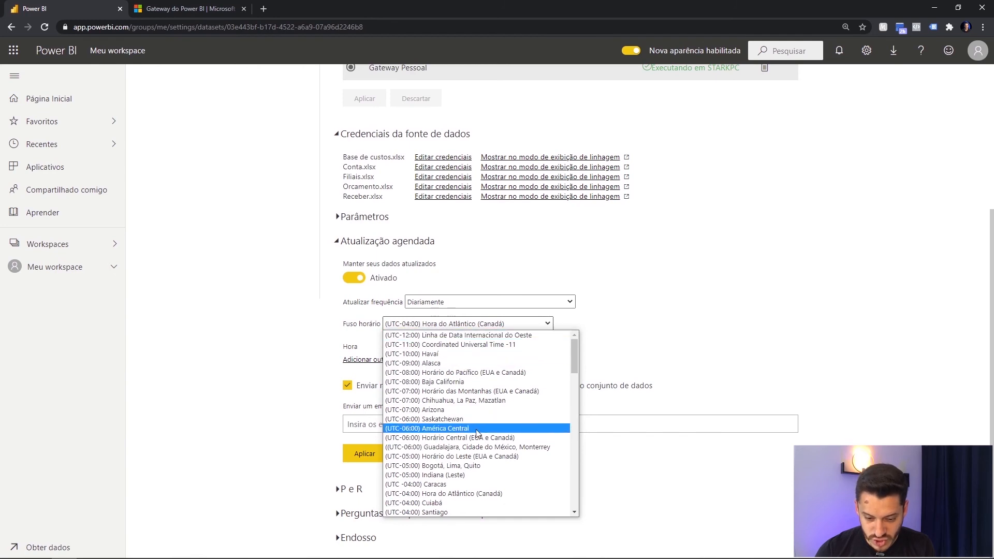
pyautogui.scroll(-4, 484, 435)
pyautogui.scroll(4, 486, 435)
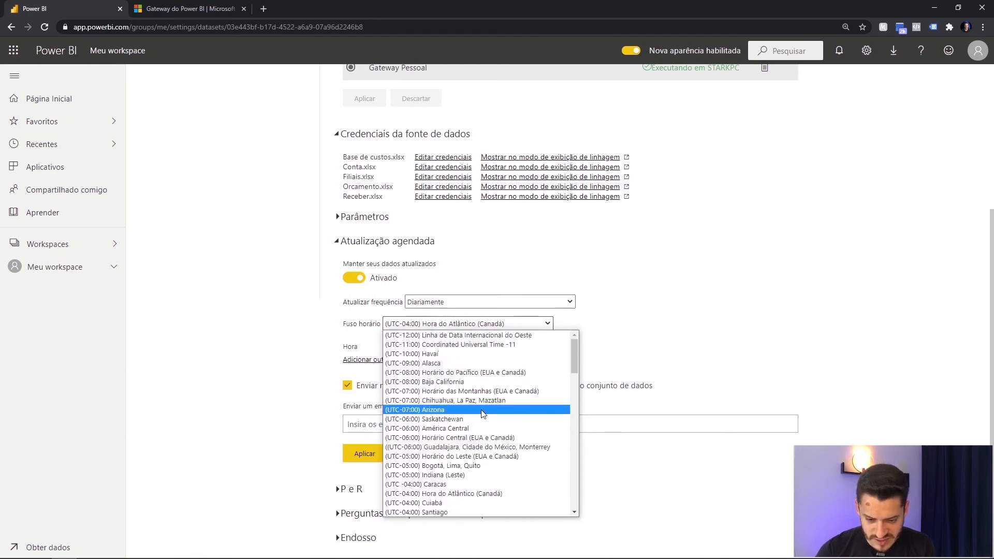
pyautogui.scroll(-4, 483, 438)
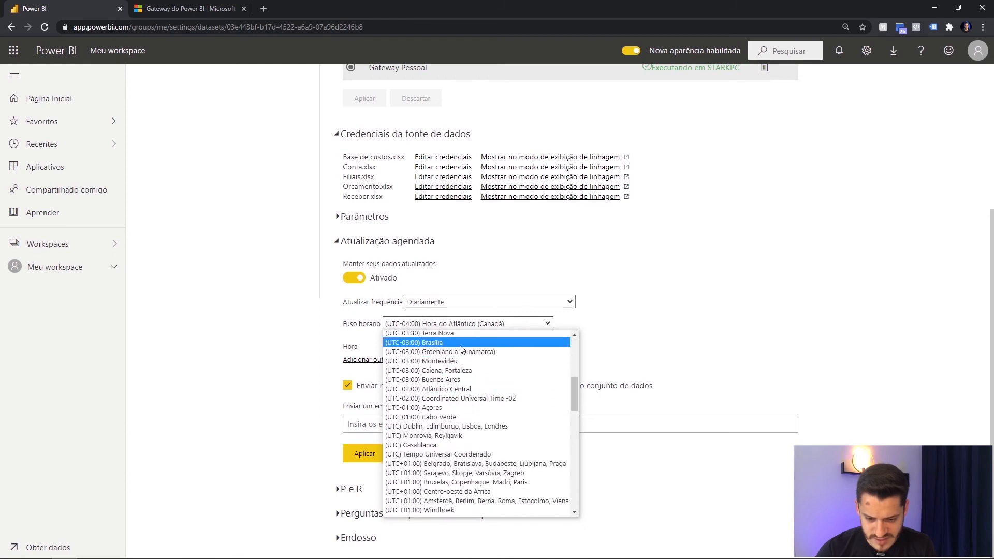
pyautogui.click(458, 345)
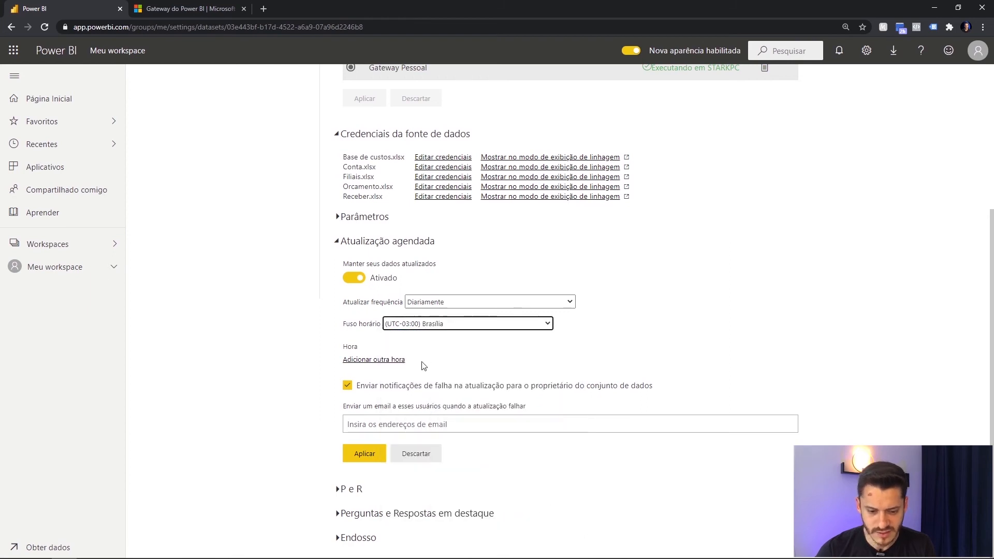
pyautogui.click(369, 365)
pyautogui.click(363, 361)
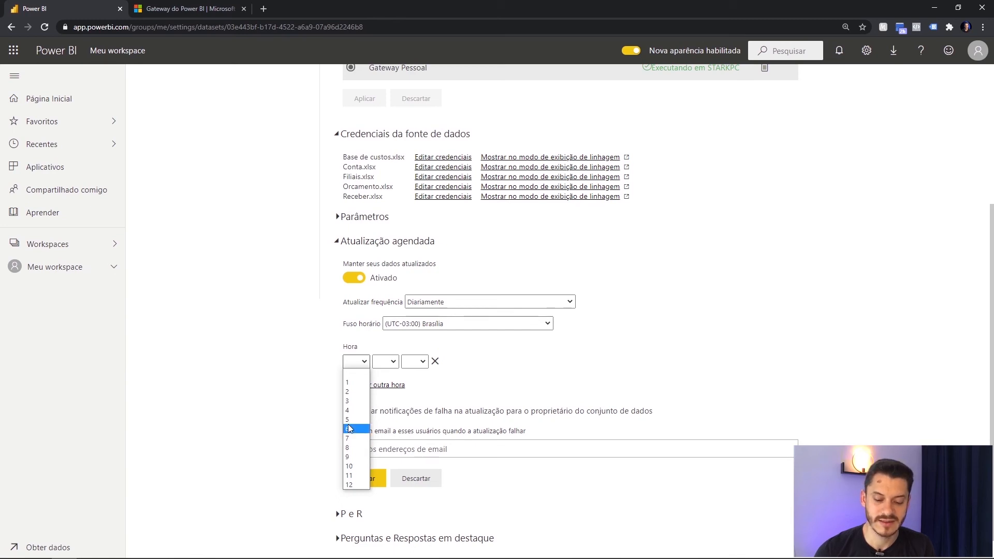
# Choose 3, 00 and AM in the Hora dropdowns for the refresh time.
pyautogui.click(353, 402)
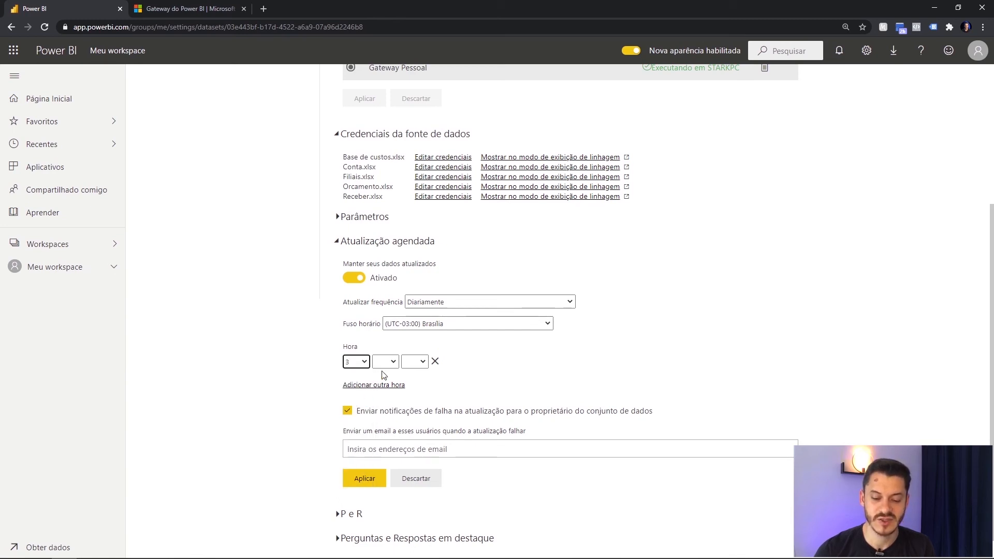
pyautogui.click(386, 363)
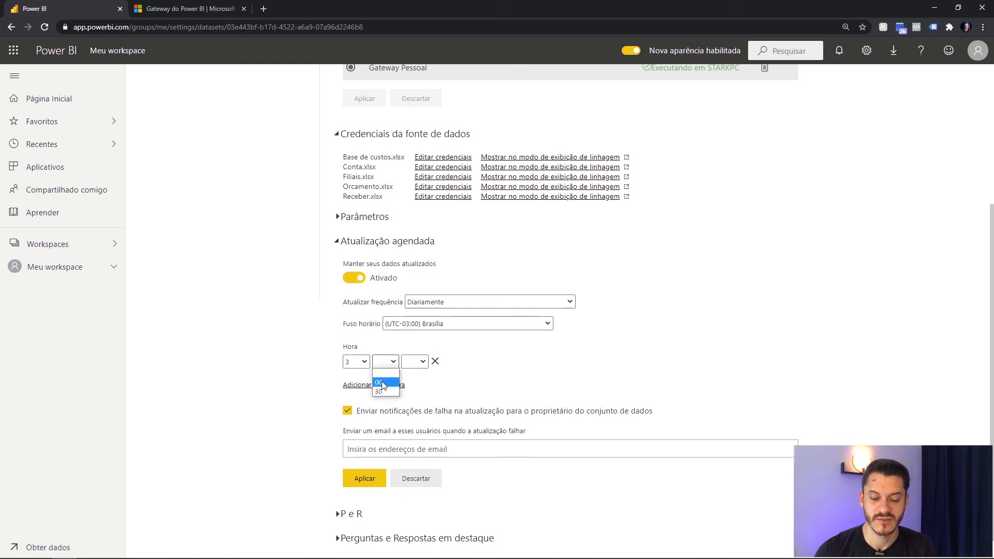
pyautogui.click(383, 383)
pyautogui.click(414, 362)
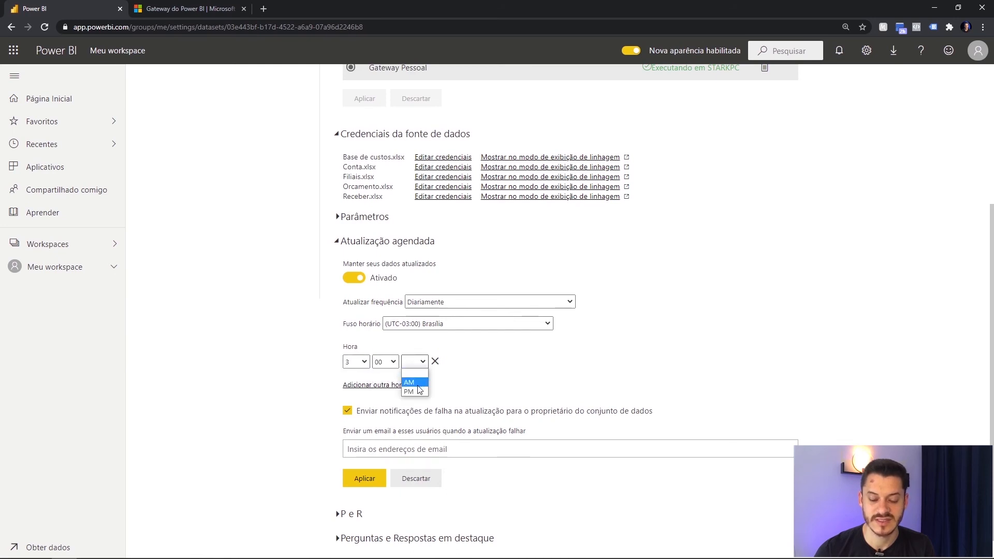
pyautogui.click(412, 382)
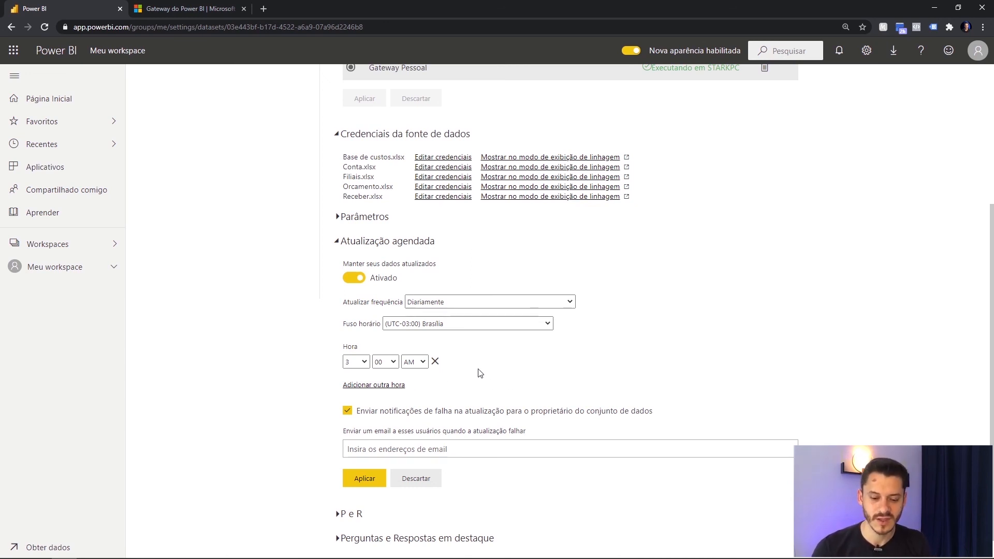
# Apply the daily 3:00 AM Brasília scheduled refresh settings.
pyautogui.scroll(-1, 480, 373)
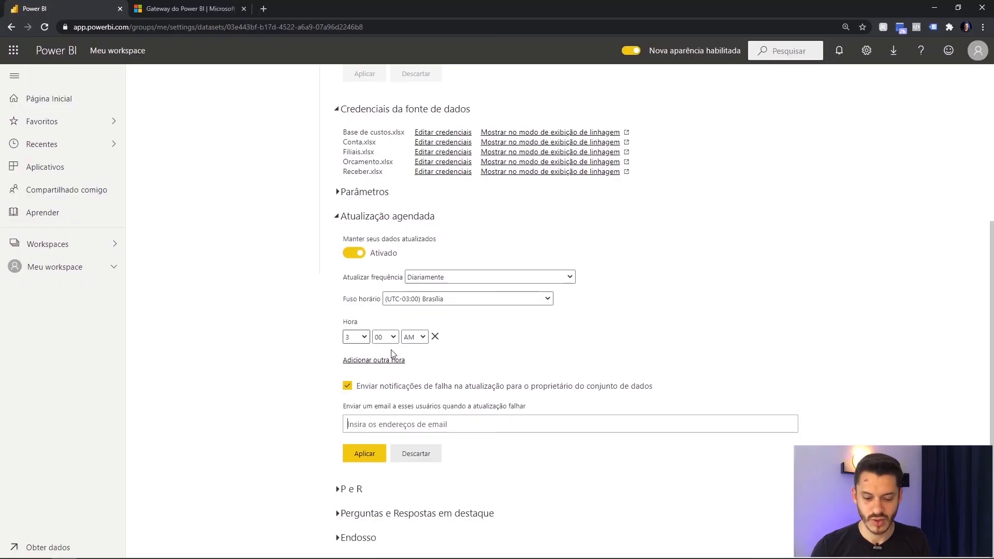
pyautogui.click(347, 481)
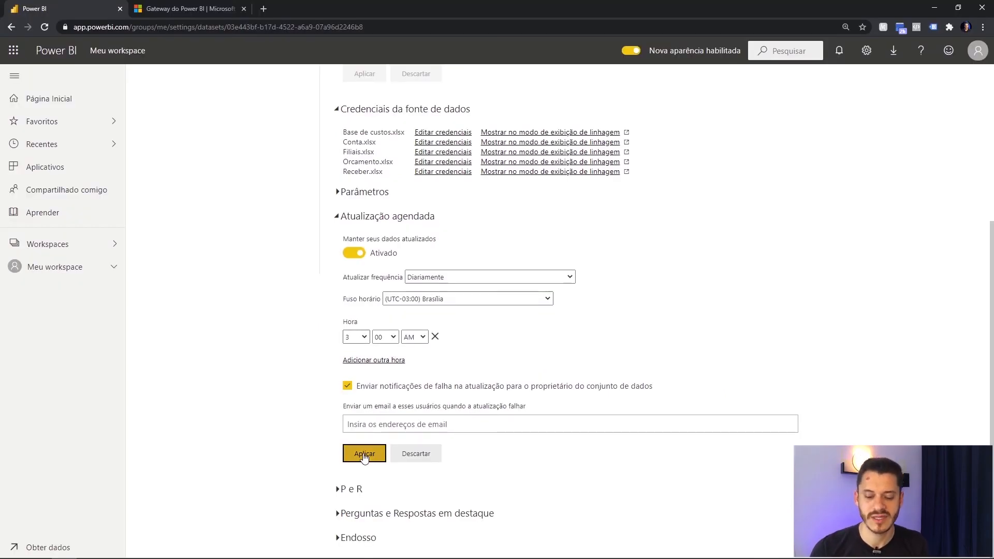